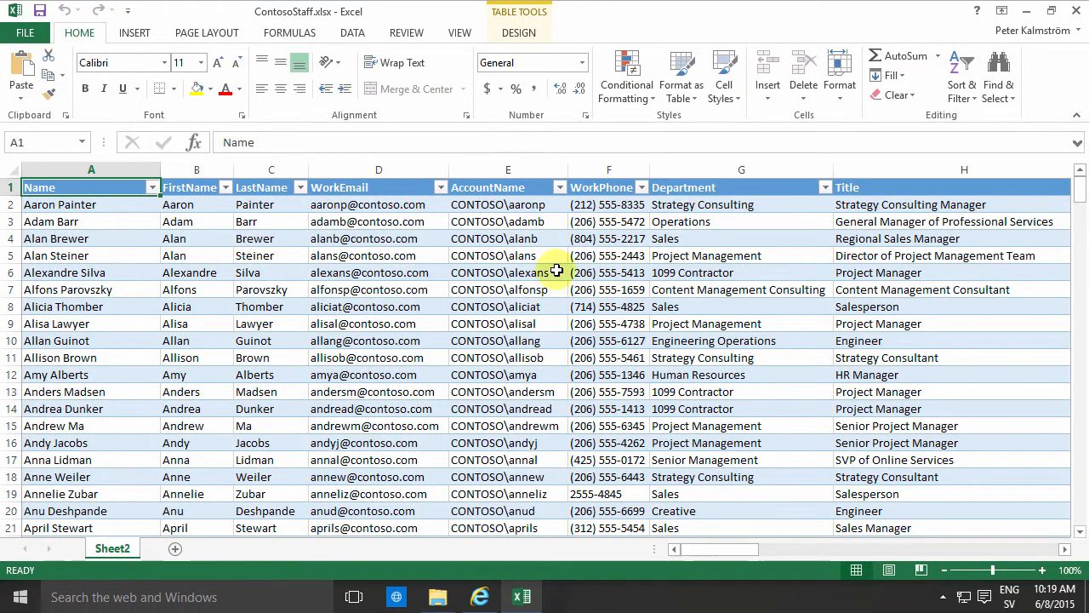
Examine the export options available for the staff table in the ContosoStaff workbook.
{"action": "left_click", "coordinate": [486, 253]}
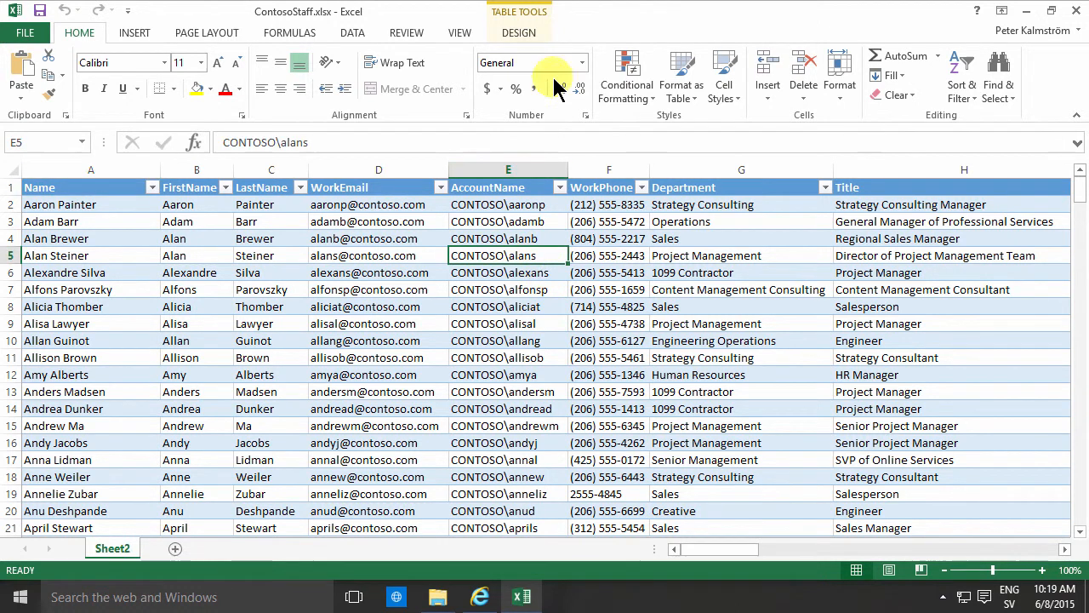
{"action": "left_click", "coordinate": [515, 34]}
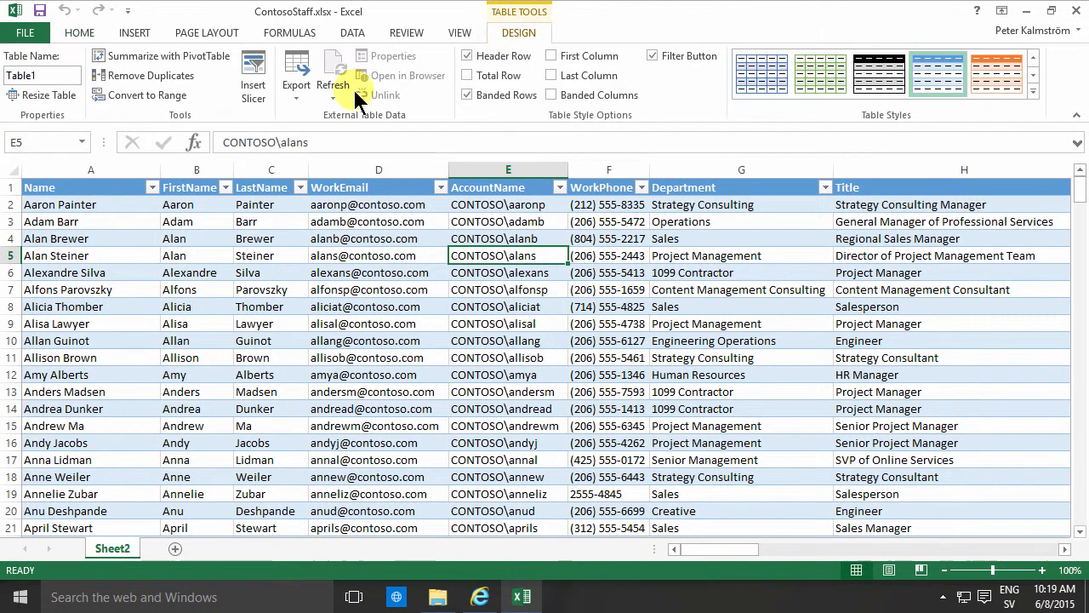
{"action": "left_click", "coordinate": [296, 90]}
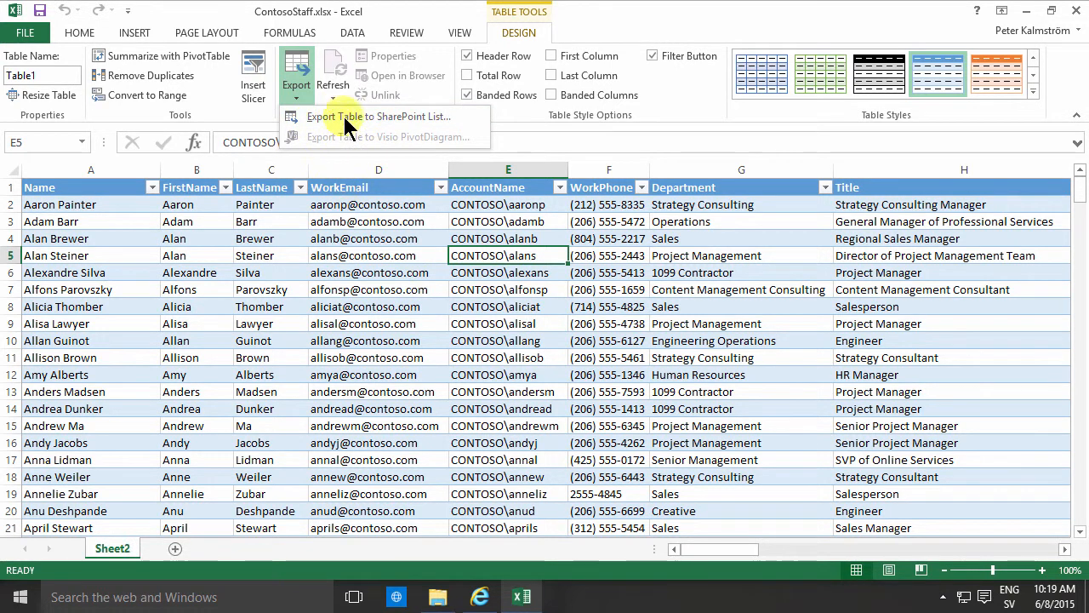
{"action": "key", "text": "Escape"}
Switch to the SharePoint team site in Internet Explorer and add a Contacts app named Consultants.
{"action": "left_click", "coordinate": [480, 596]}
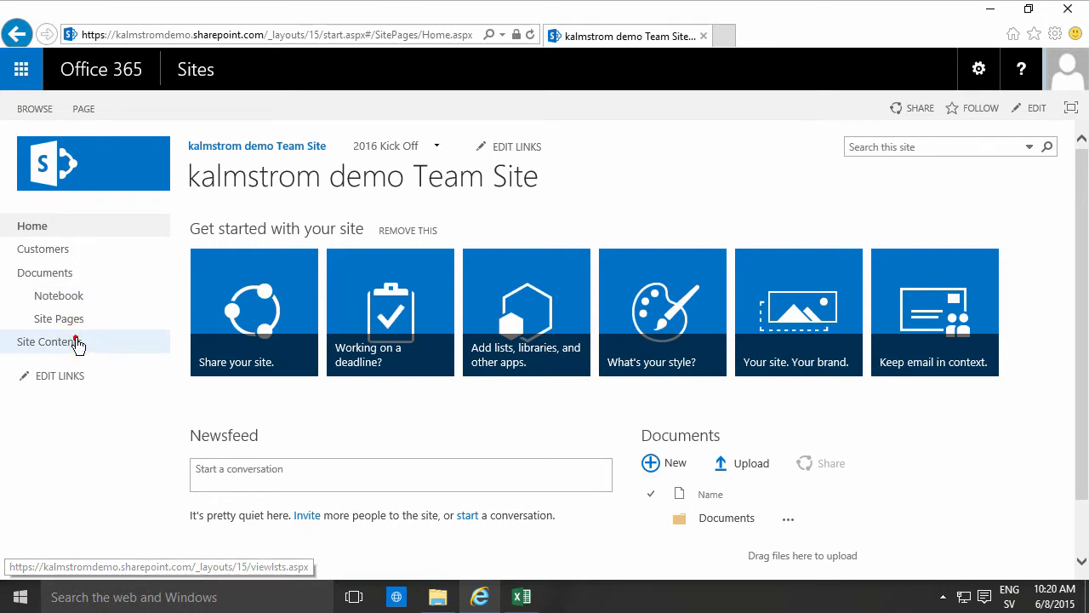
{"action": "left_click", "coordinate": [90, 343]}
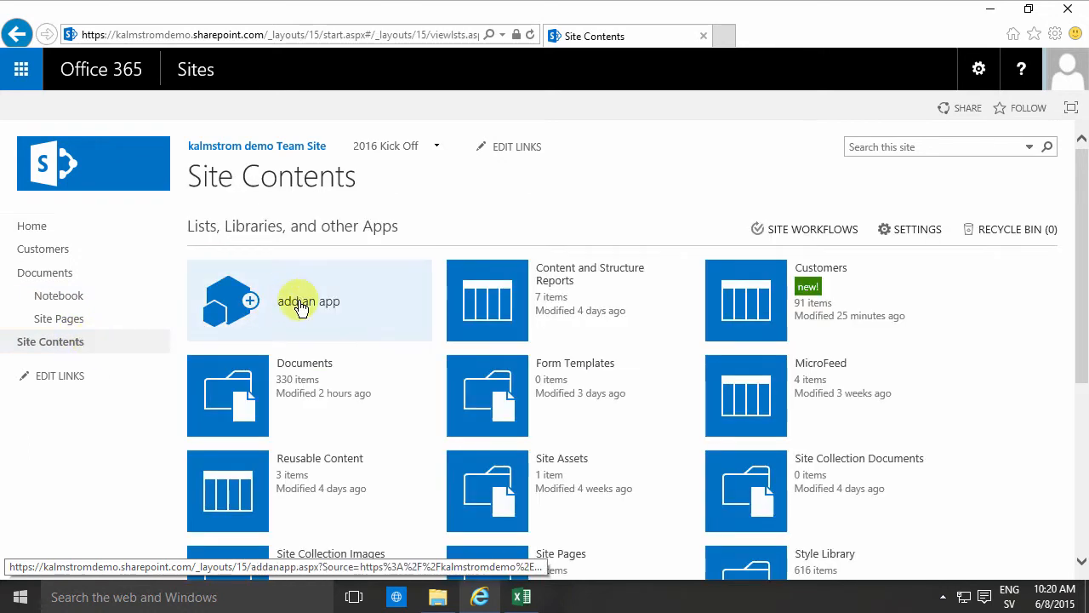
{"action": "left_click", "coordinate": [308, 307]}
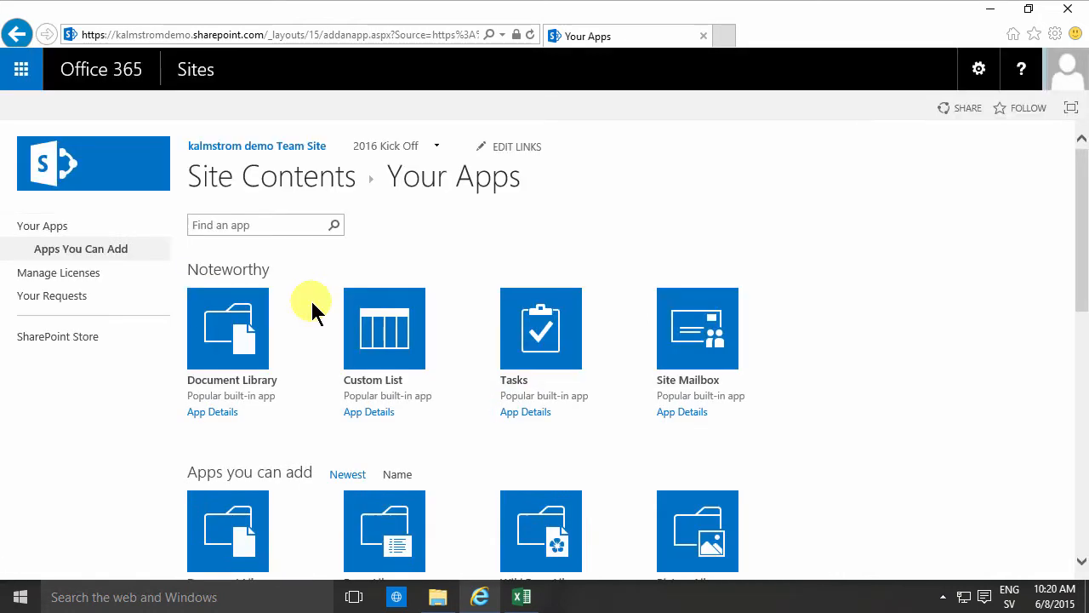
{"action": "scroll", "coordinate": [557, 419], "scroll_direction": "down", "scroll_amount": 5}
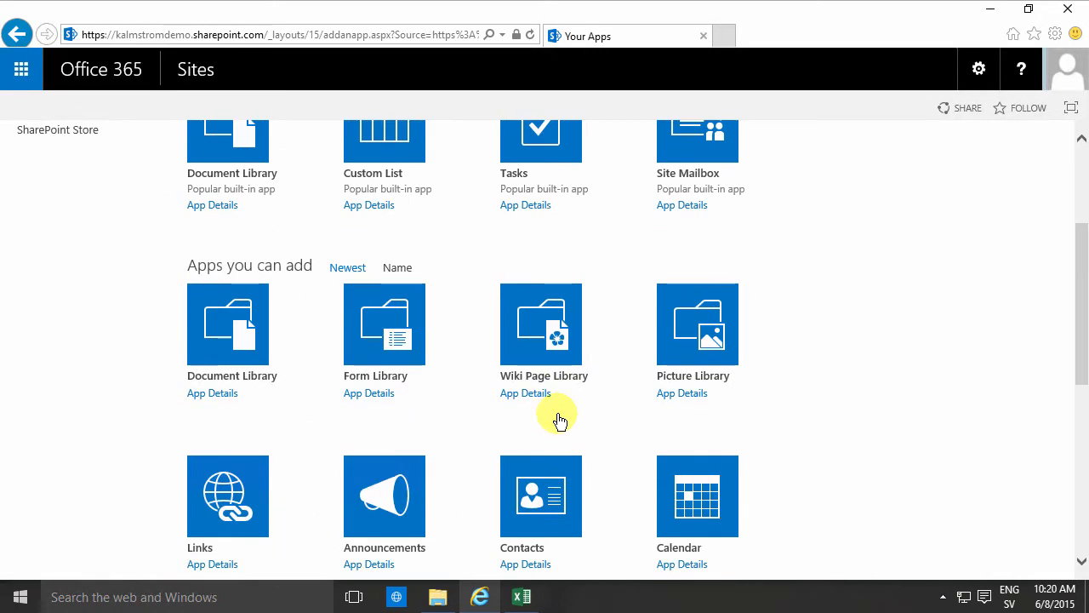
{"action": "left_click", "coordinate": [526, 368]}
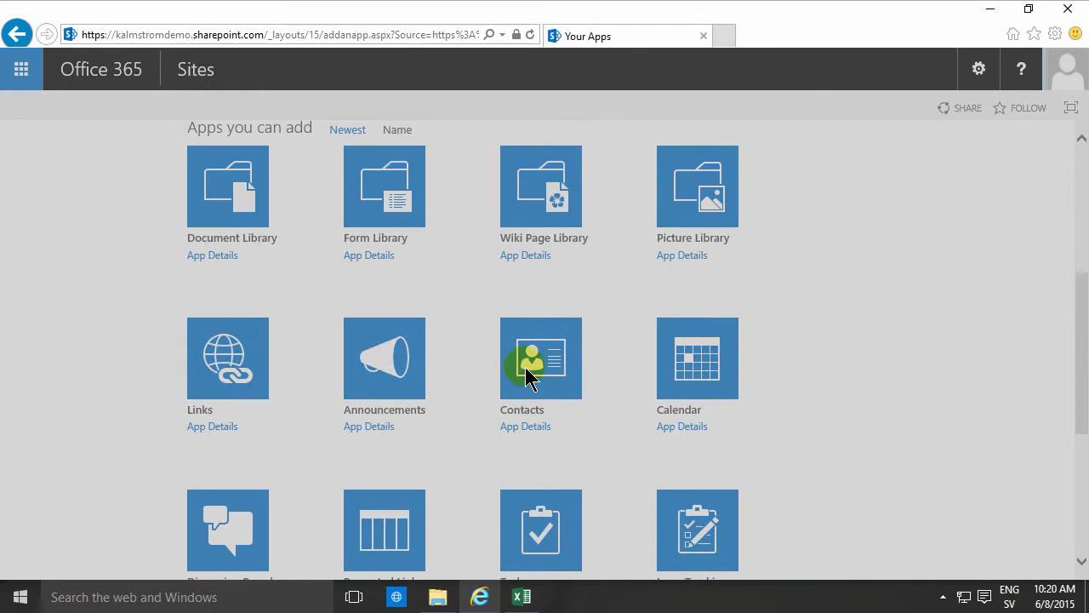
{"action": "type", "text": "Consultants"}
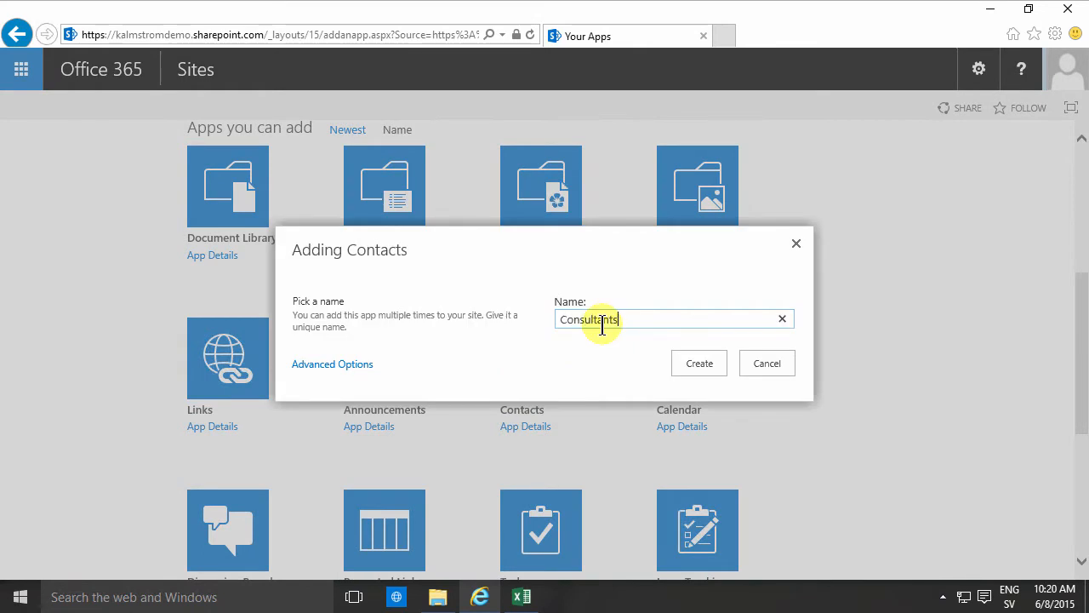
{"action": "left_click", "coordinate": [699, 366]}
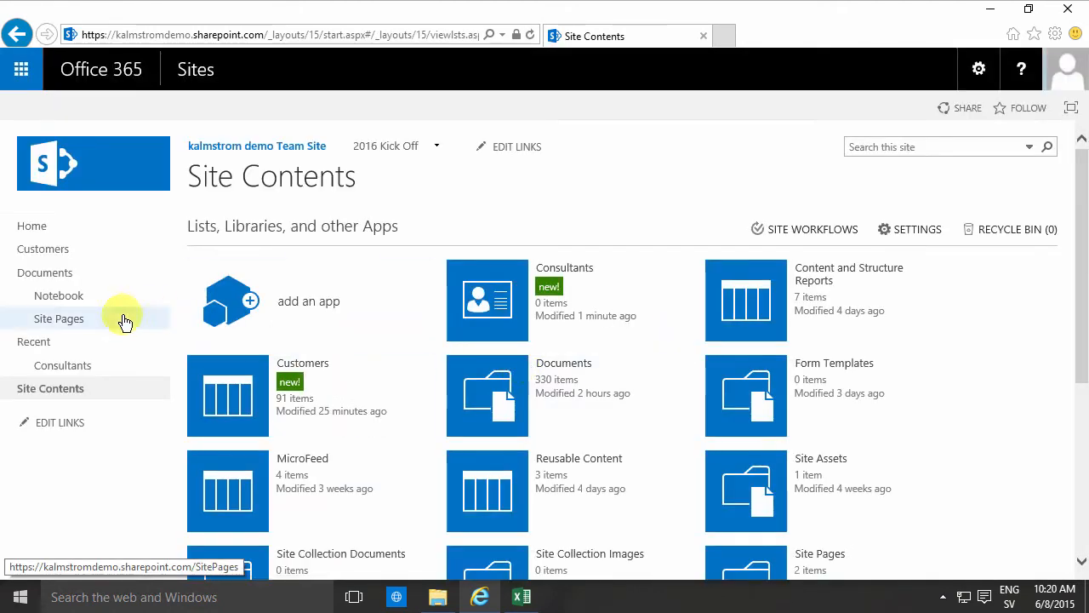
Delete the Company column from the Consultants list through its list settings.
{"action": "left_click", "coordinate": [70, 367]}
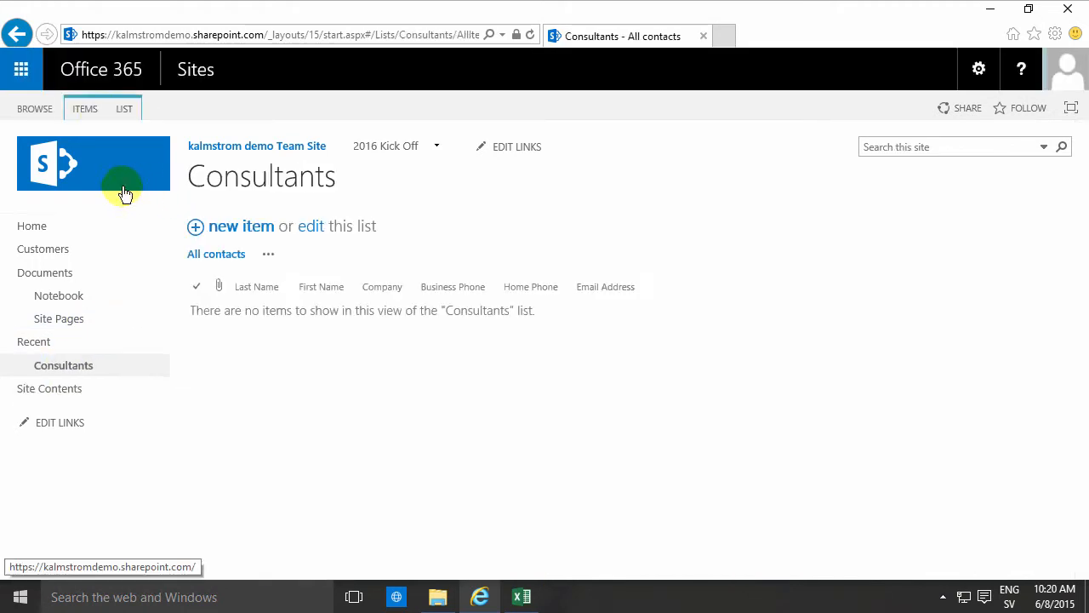
{"action": "left_click", "coordinate": [123, 109]}
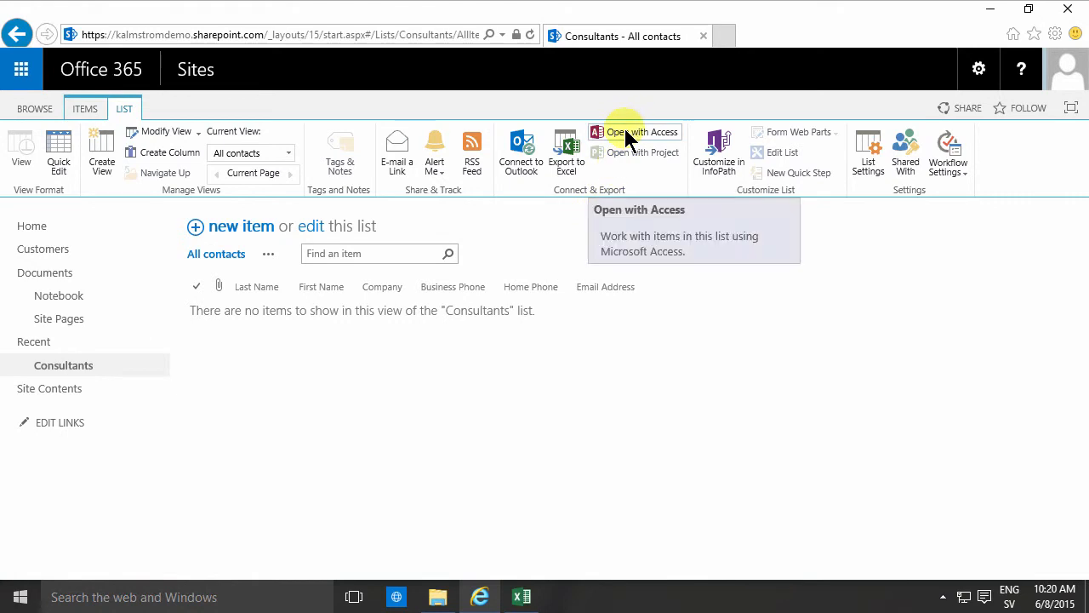
{"action": "left_click", "coordinate": [868, 153]}
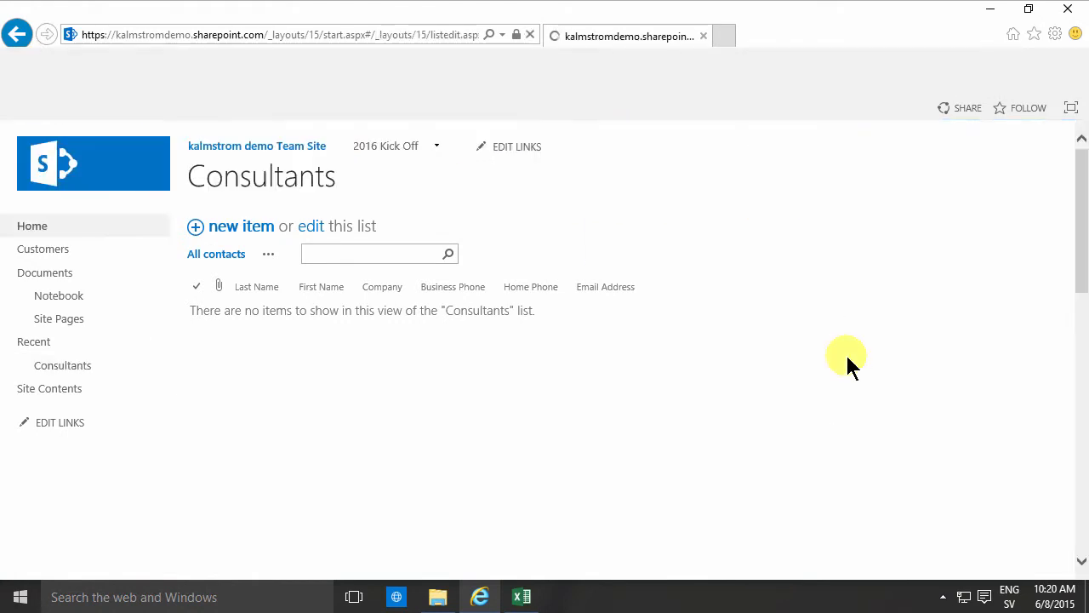
{"action": "scroll", "coordinate": [332, 419], "scroll_direction": "down", "scroll_amount": 3}
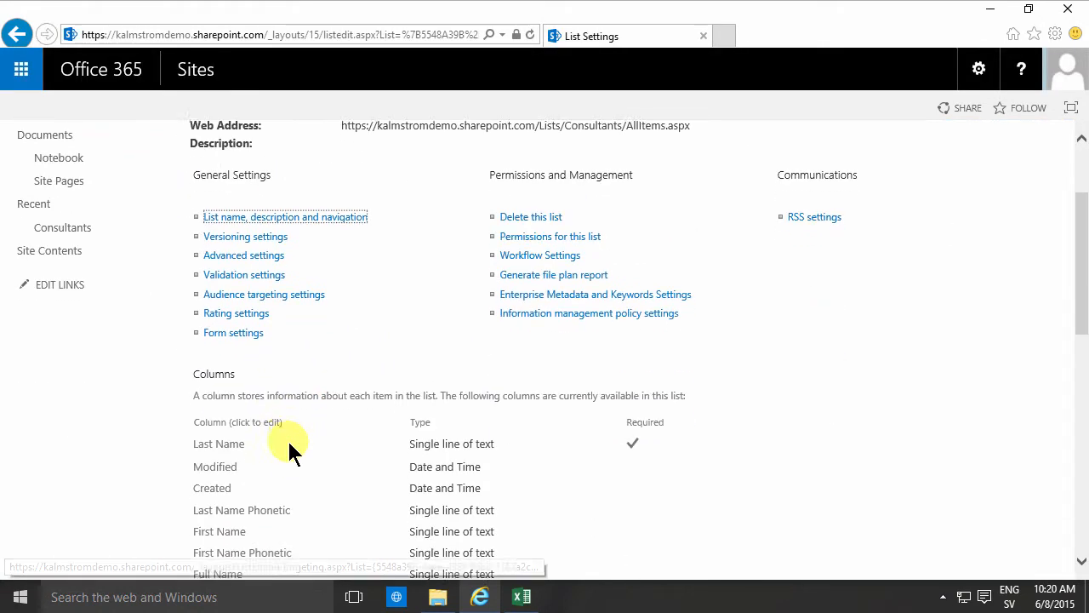
{"action": "scroll", "coordinate": [290, 447], "scroll_direction": "down", "scroll_amount": 3}
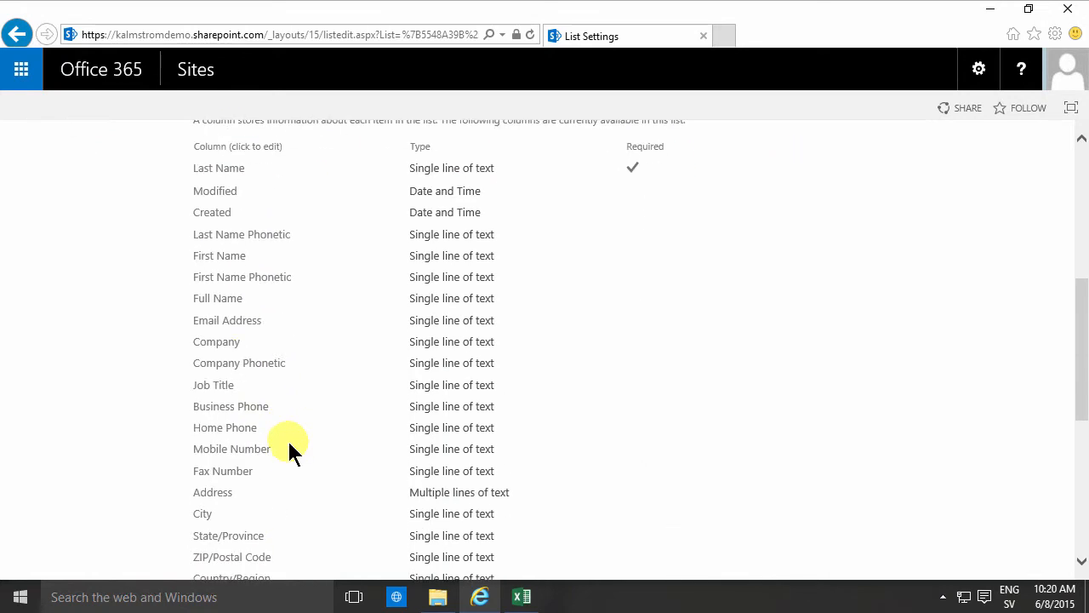
{"action": "left_click", "coordinate": [226, 342]}
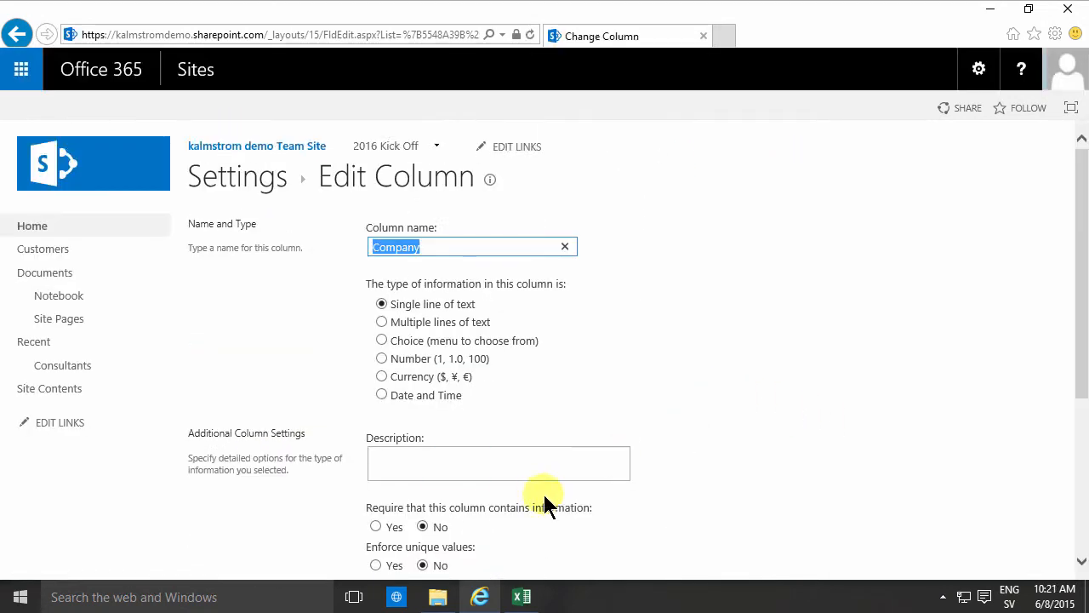
{"action": "scroll", "coordinate": [537, 498], "scroll_direction": "down", "scroll_amount": 3}
{"action": "left_click", "coordinate": [830, 557]}
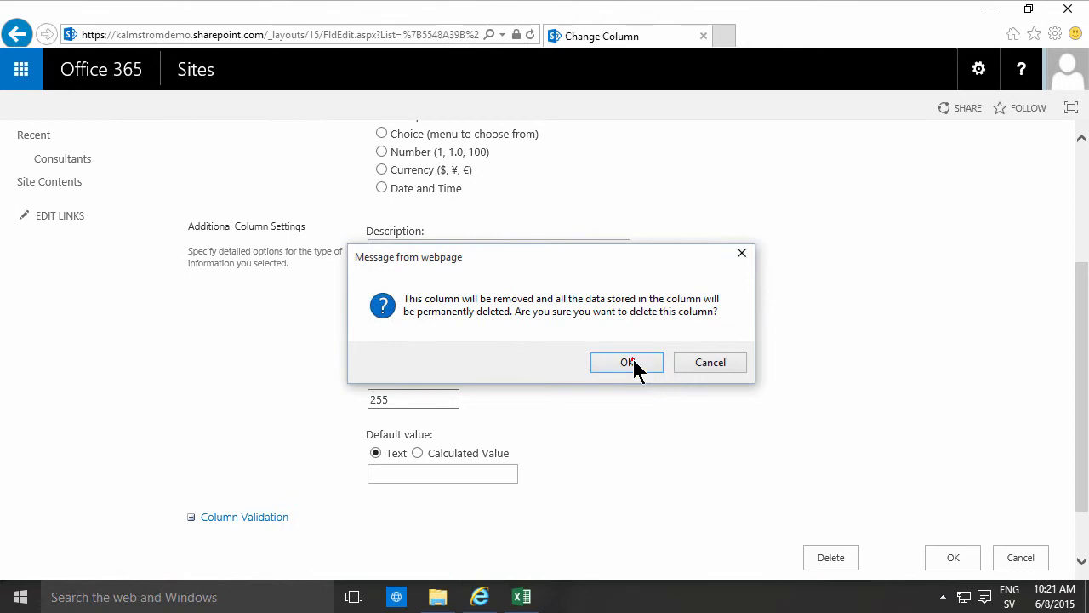
{"action": "left_click", "coordinate": [632, 359]}
Choose Department from the existing site columns as a column to add to the Consultants list.
{"action": "scroll", "coordinate": [299, 452], "scroll_direction": "down", "scroll_amount": 3}
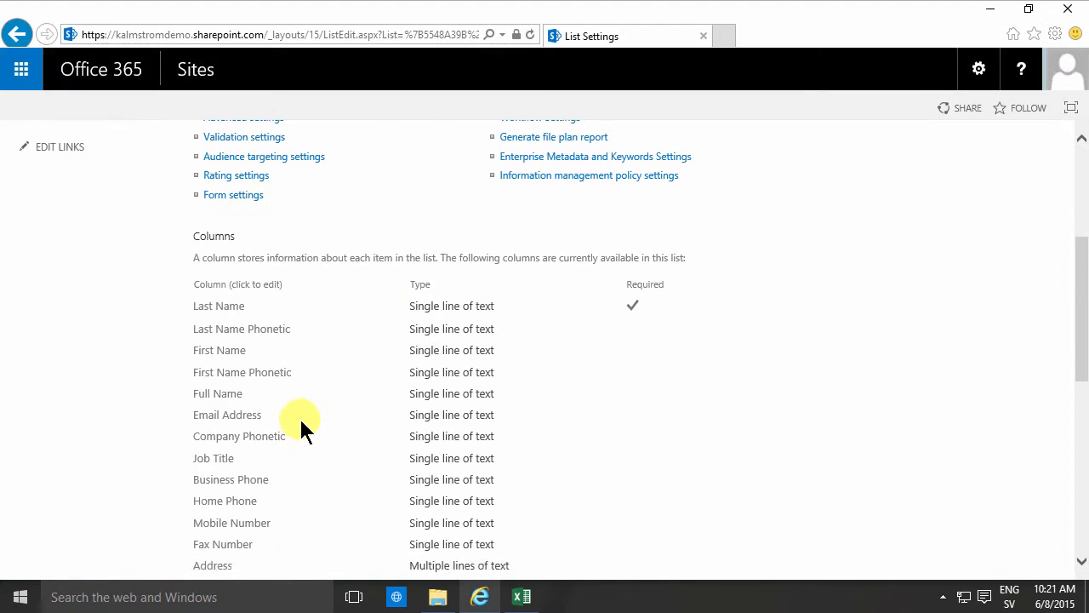
{"action": "scroll", "coordinate": [275, 391], "scroll_direction": "down", "scroll_amount": 2}
{"action": "scroll", "coordinate": [275, 391], "scroll_direction": "down", "scroll_amount": 3}
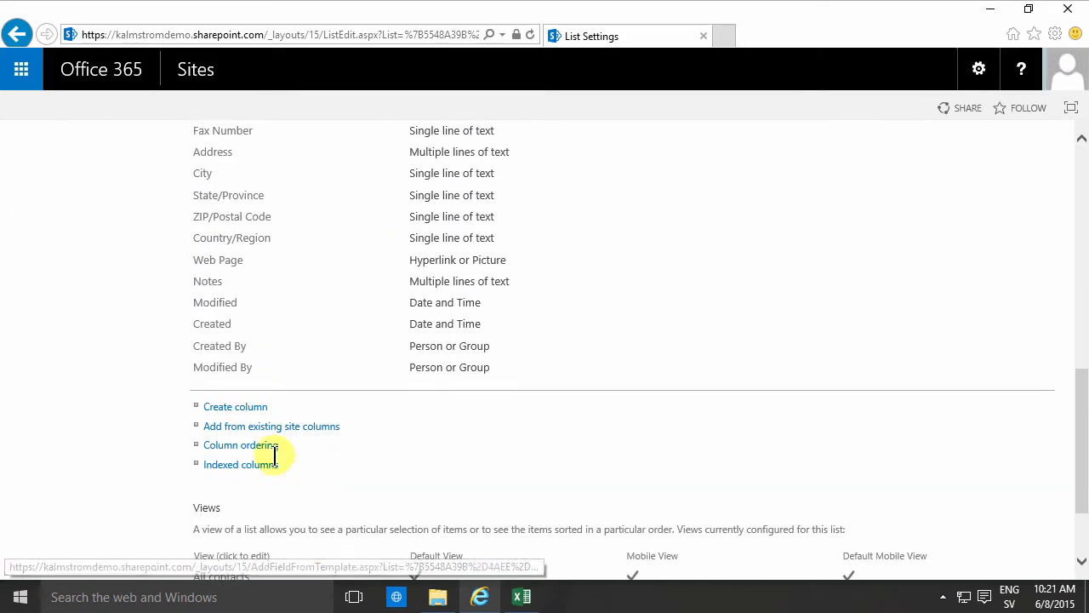
{"action": "left_click", "coordinate": [269, 425]}
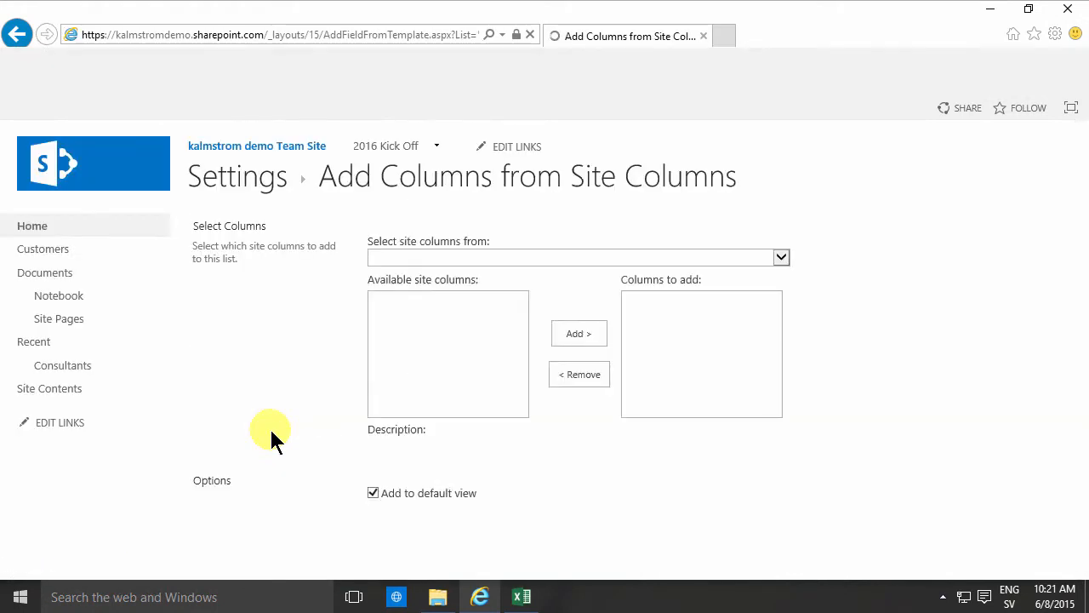
{"action": "left_click", "coordinate": [436, 314]}
{"action": "type", "text": "de"}
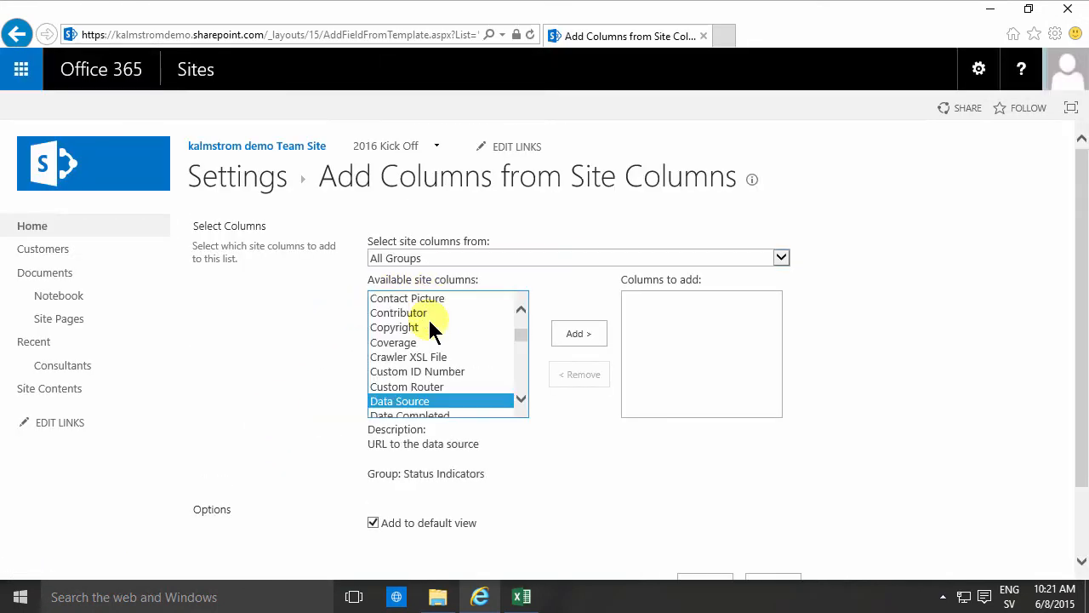
{"action": "left_click", "coordinate": [563, 333]}
Include Contact Photo among the site columns to add, and save the selection to the Consultants list.
{"action": "left_click", "coordinate": [432, 310]}
{"action": "type", "text": "con"}
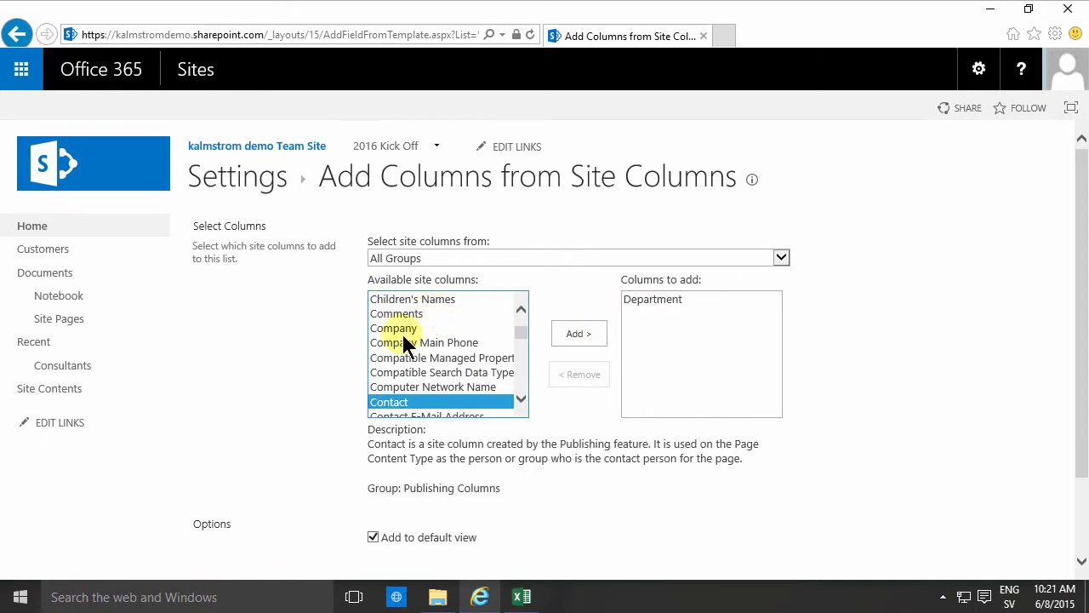
{"action": "left_click", "coordinate": [521, 398]}
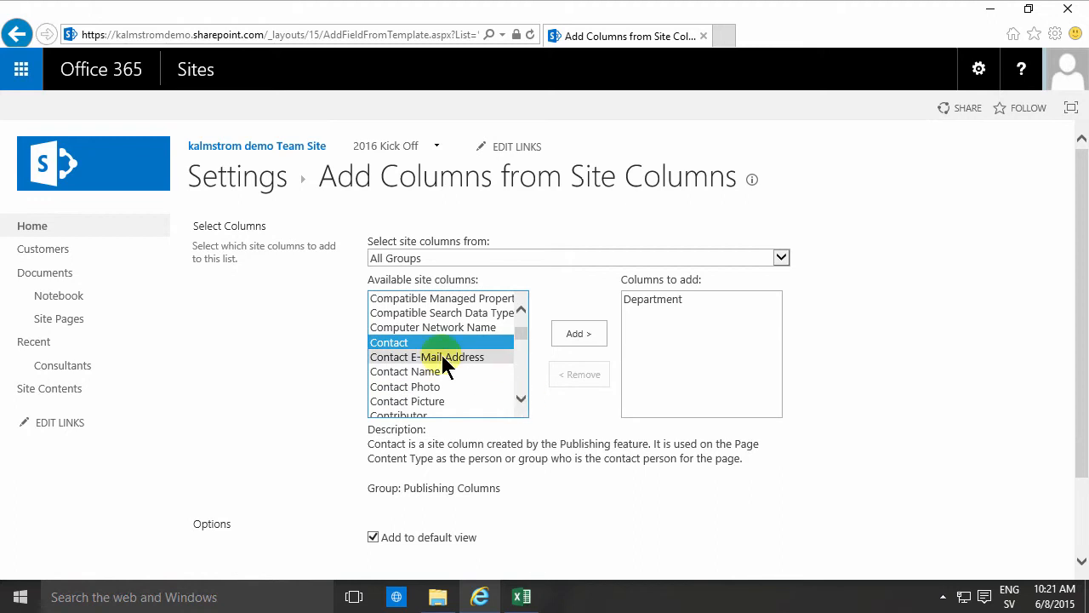
{"action": "left_click", "coordinate": [436, 386]}
{"action": "left_click", "coordinate": [574, 337]}
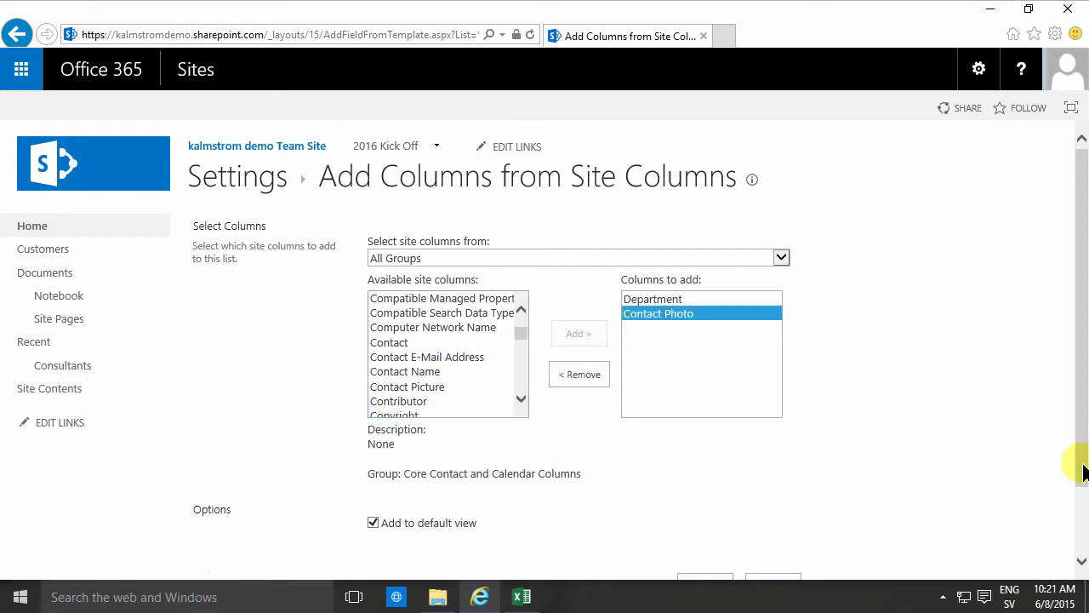
{"action": "scroll", "coordinate": [1045, 455], "scroll_direction": "down", "scroll_amount": 2}
{"action": "left_click", "coordinate": [715, 500]}
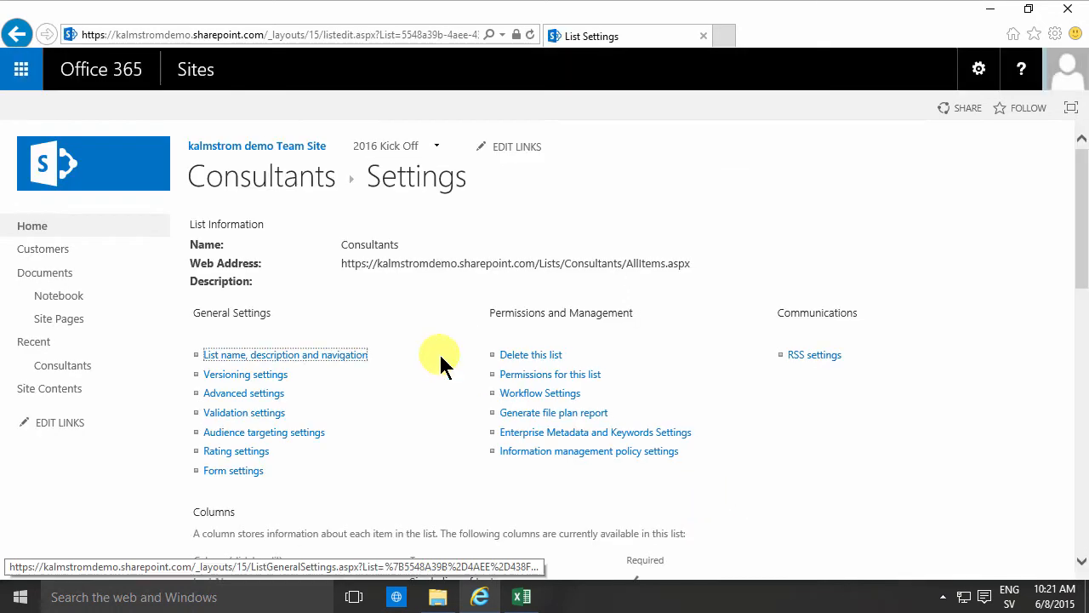
Turn on version history in the versioning settings so a version is created each time a list item is edited.
{"action": "left_click", "coordinate": [253, 383]}
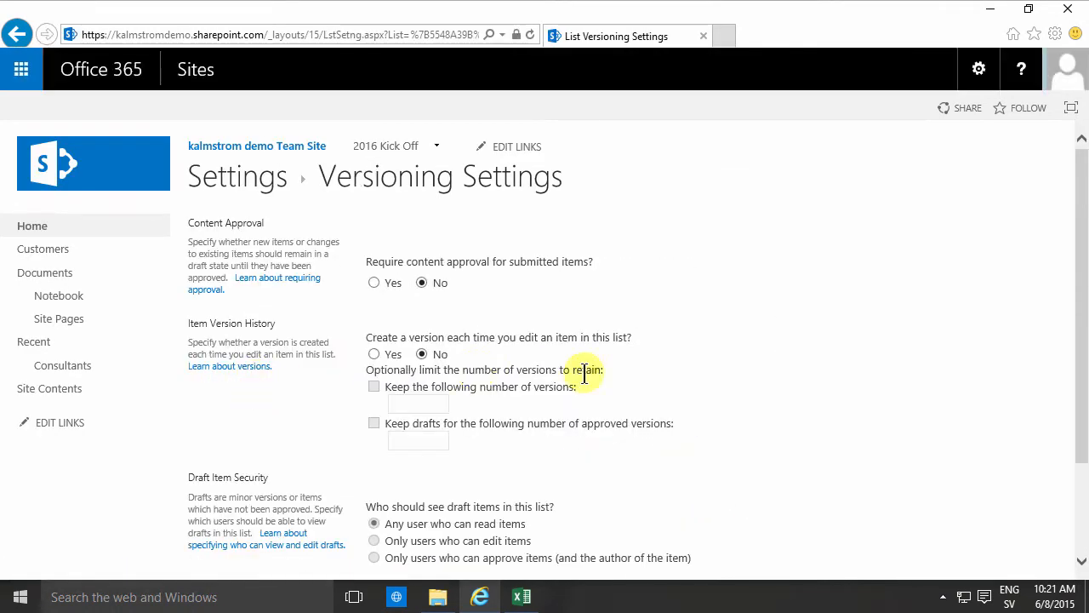
{"action": "scroll", "coordinate": [584, 369], "scroll_direction": "down", "scroll_amount": 3}
{"action": "left_click", "coordinate": [374, 227]}
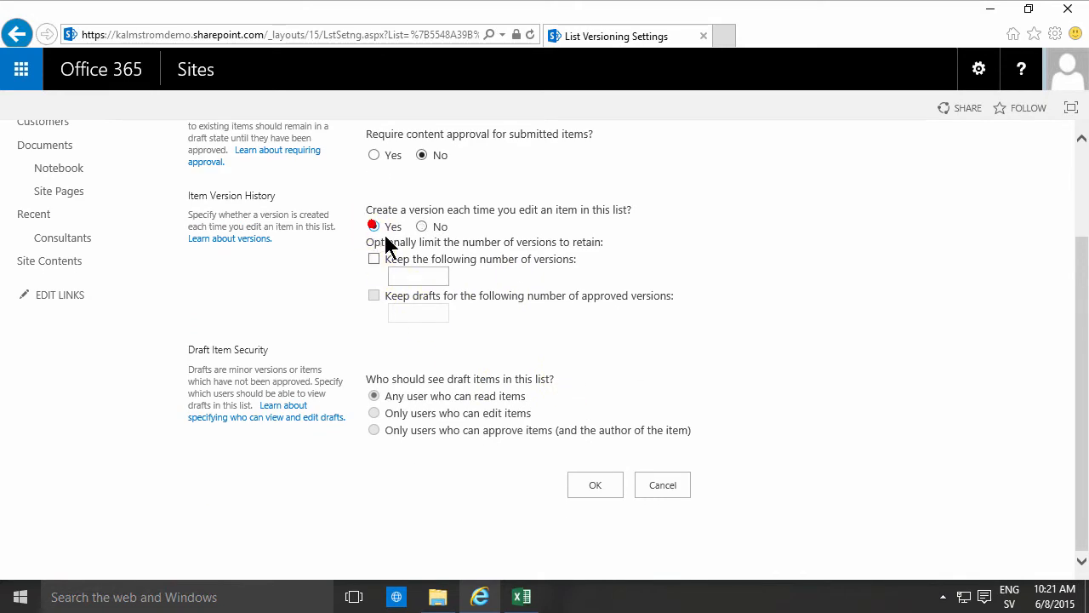
{"action": "left_click", "coordinate": [596, 485]}
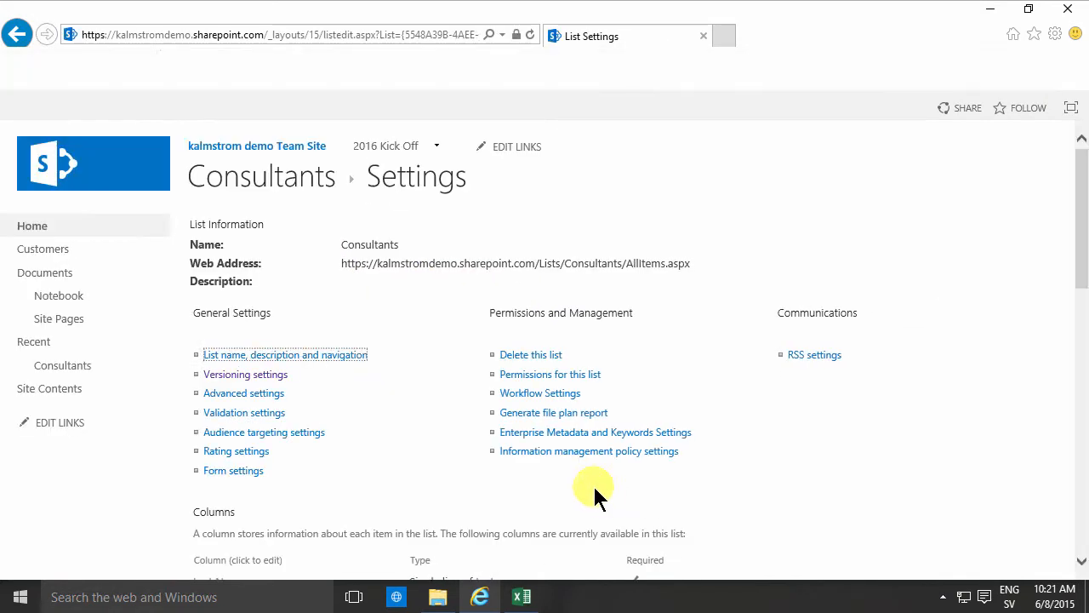
In the list's advanced settings, disable attachments and set forms to launch in a dialog, saving the changes.
{"action": "left_click", "coordinate": [247, 393]}
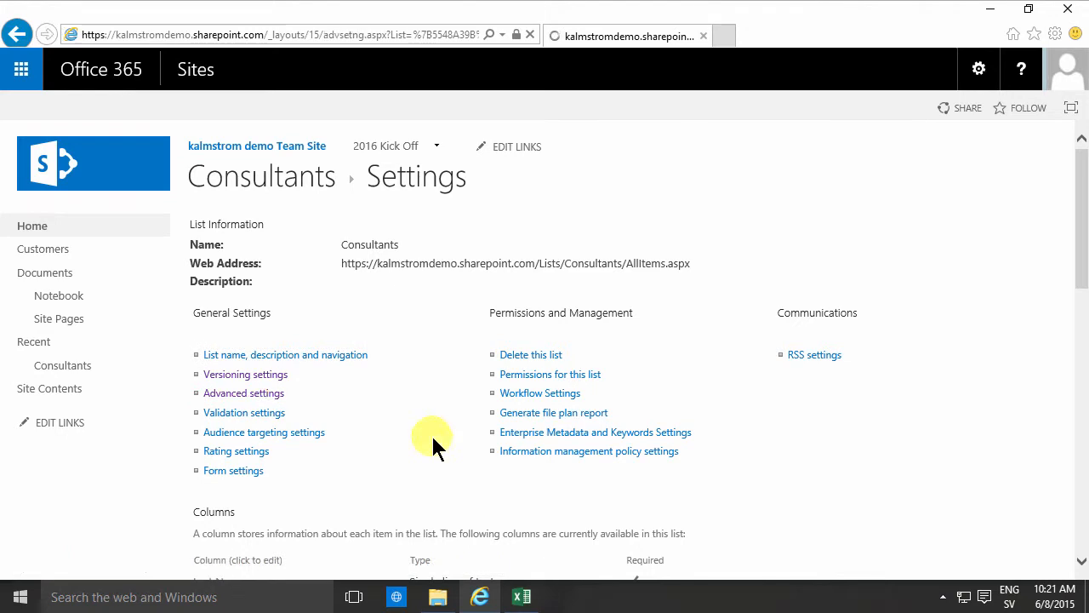
{"action": "scroll", "coordinate": [459, 353], "scroll_direction": "down", "scroll_amount": 1}
{"action": "scroll", "coordinate": [458, 352], "scroll_direction": "down", "scroll_amount": 4}
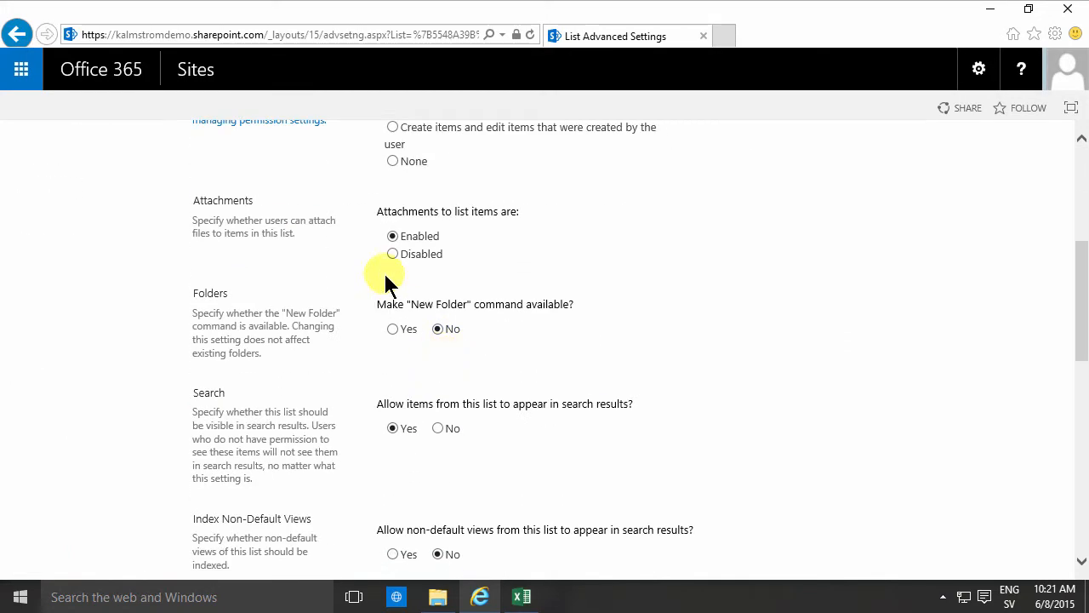
{"action": "left_click", "coordinate": [392, 255]}
{"action": "scroll", "coordinate": [576, 377], "scroll_direction": "down", "scroll_amount": 6}
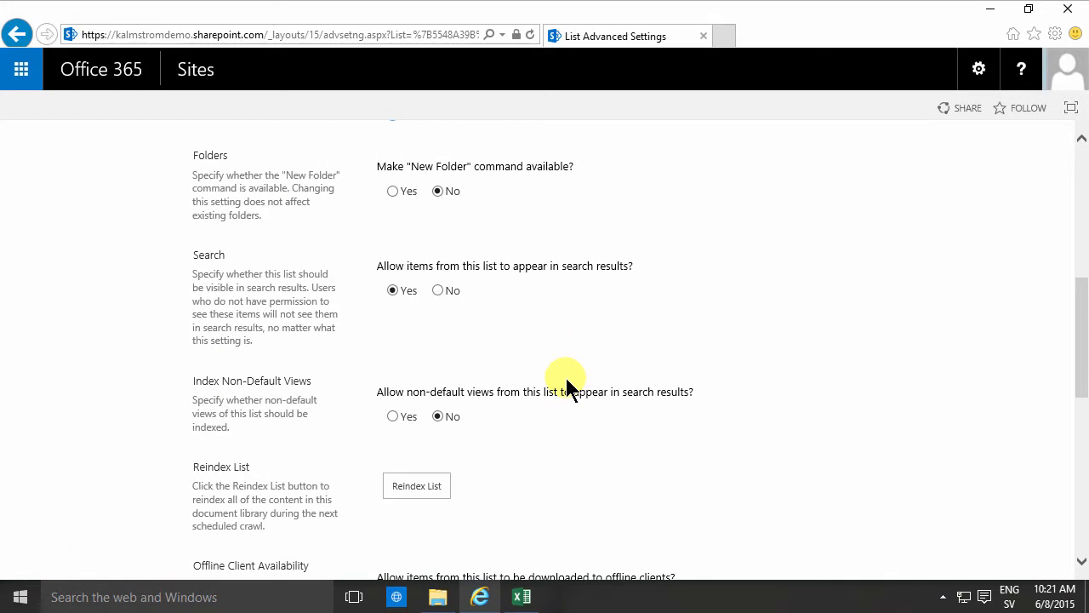
{"action": "scroll", "coordinate": [484, 485], "scroll_direction": "down", "scroll_amount": 2}
{"action": "left_click", "coordinate": [393, 349]}
{"action": "scroll", "coordinate": [919, 536], "scroll_direction": "down", "scroll_amount": 3}
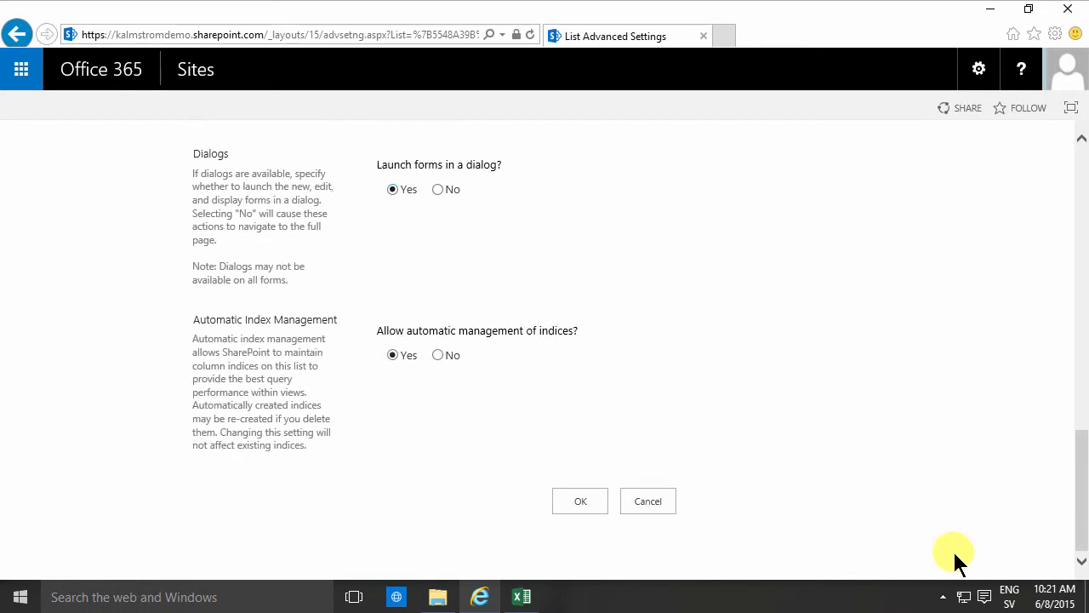
{"action": "left_click", "coordinate": [593, 502]}
{"action": "left_click", "coordinate": [632, 365]}
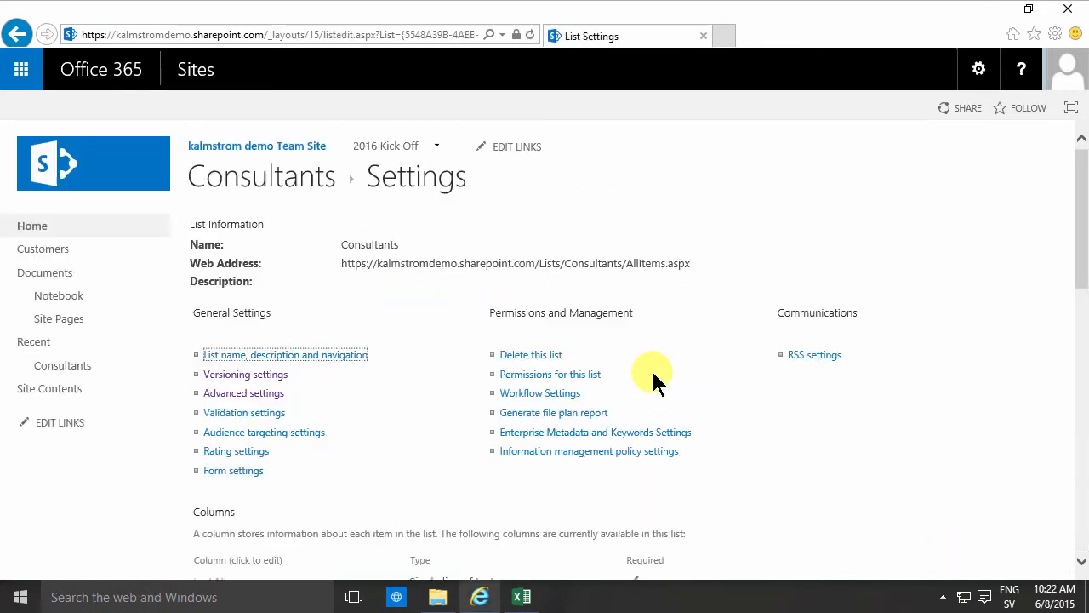
Modify the All contacts view of the Consultants list to display the Edit (link to edit item) column in position 1.
{"action": "left_click", "coordinate": [320, 195]}
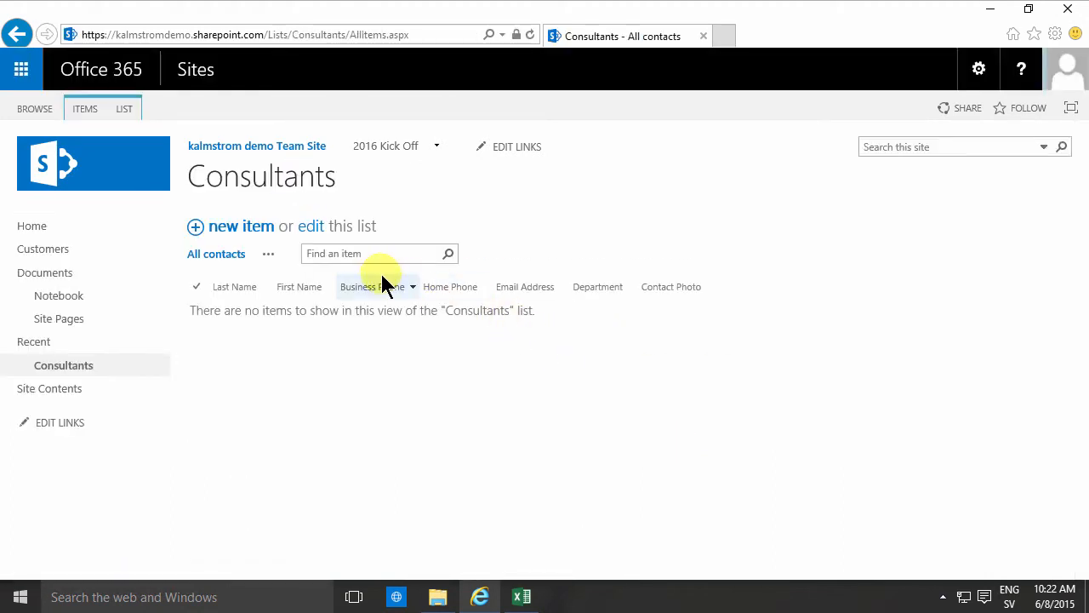
{"action": "left_click", "coordinate": [270, 255]}
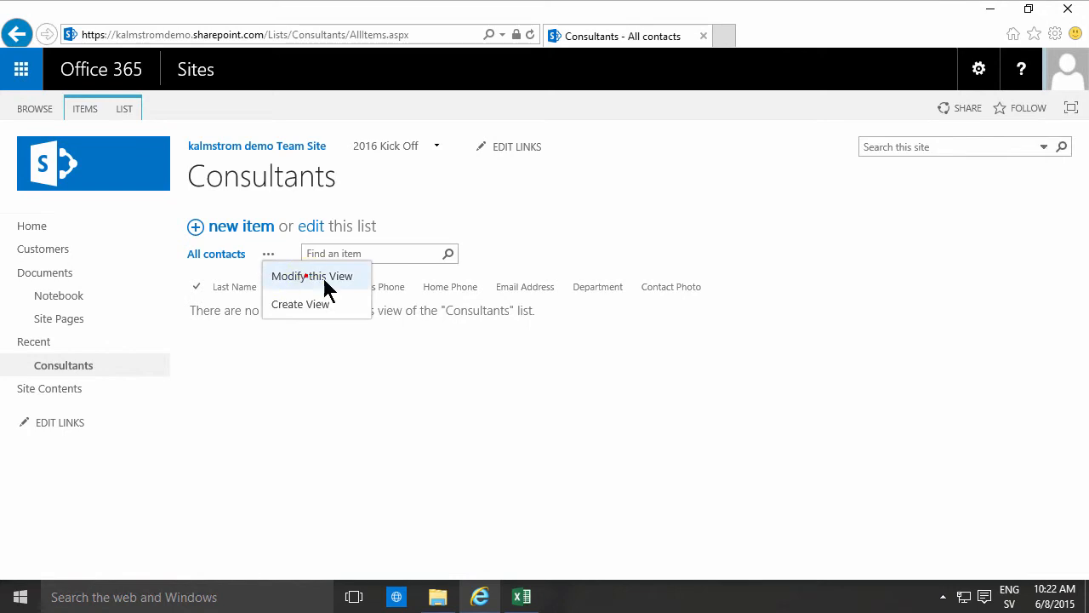
{"action": "left_click", "coordinate": [308, 278]}
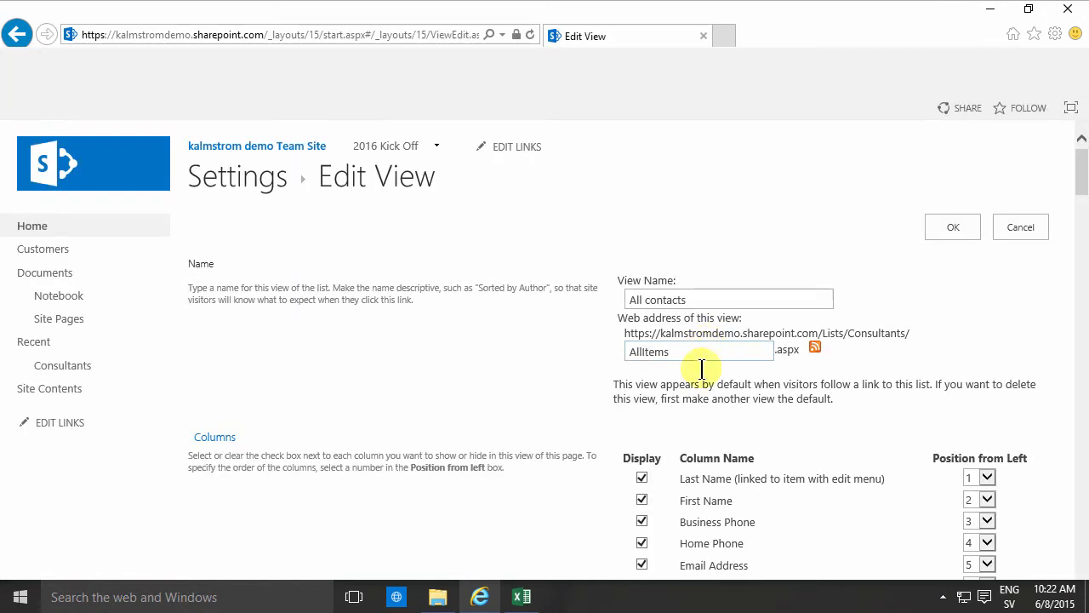
{"action": "scroll", "coordinate": [700, 355], "scroll_direction": "down", "scroll_amount": 5}
{"action": "left_click", "coordinate": [642, 411]}
{"action": "left_click", "coordinate": [985, 410]}
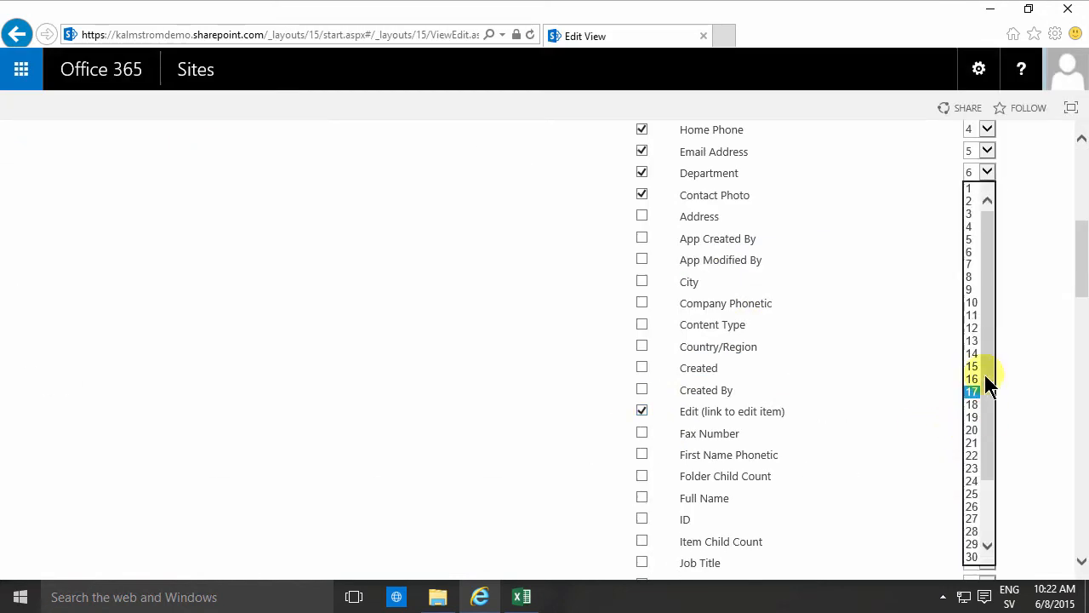
{"action": "left_click", "coordinate": [979, 193]}
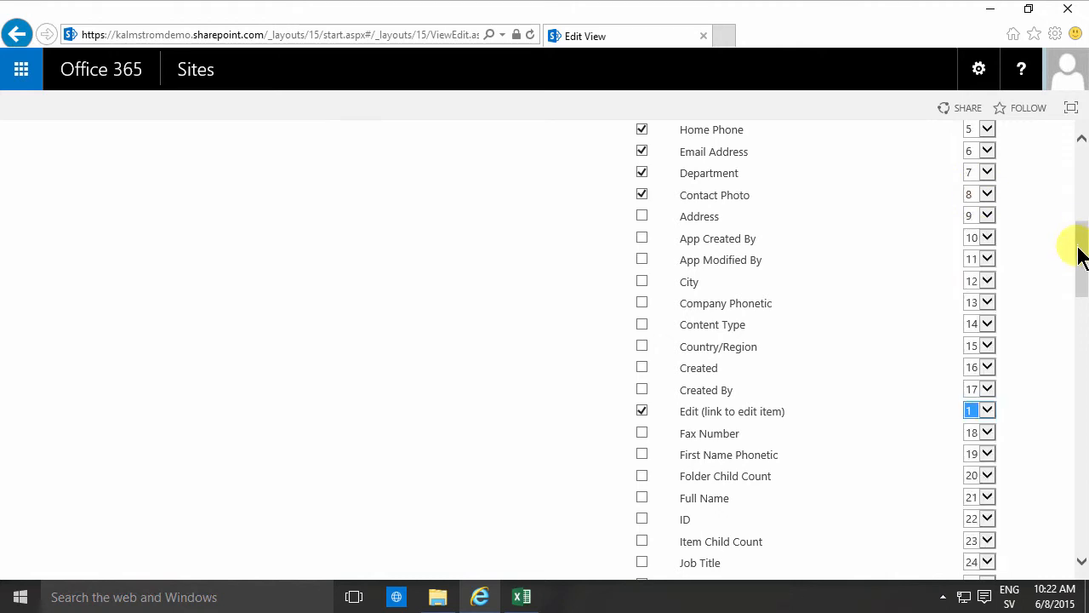
{"action": "left_click_drag", "start_coordinate": [1081, 252], "coordinate": [1081, 177]}
{"action": "left_click", "coordinate": [971, 223]}
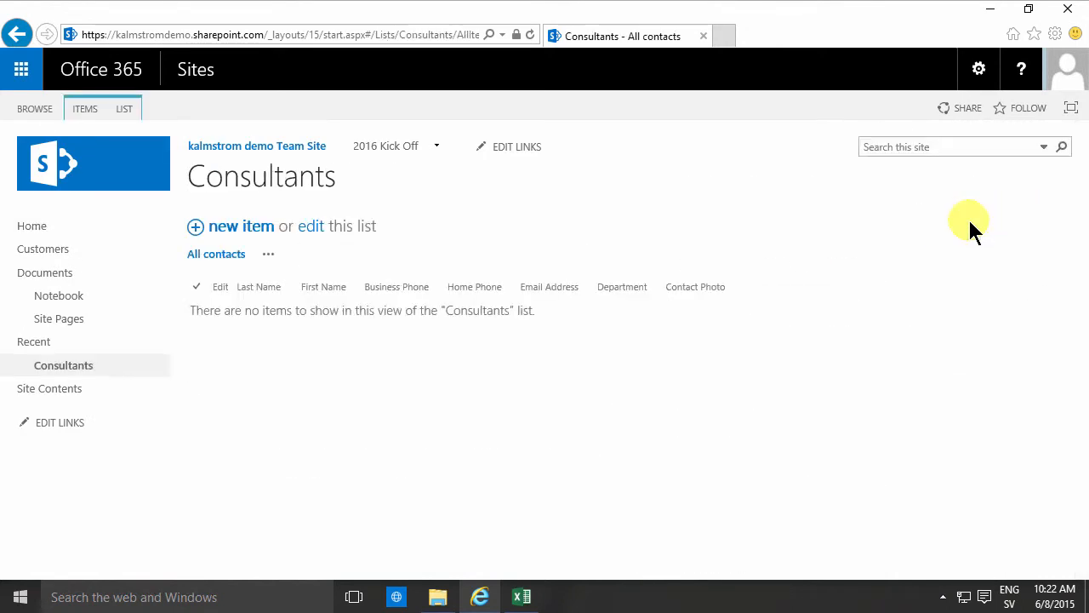
Open the Consultants list in Microsoft Access, linked to the SharePoint data in Consultants2.accdb, and maximize the Access window.
{"action": "left_click", "coordinate": [125, 108]}
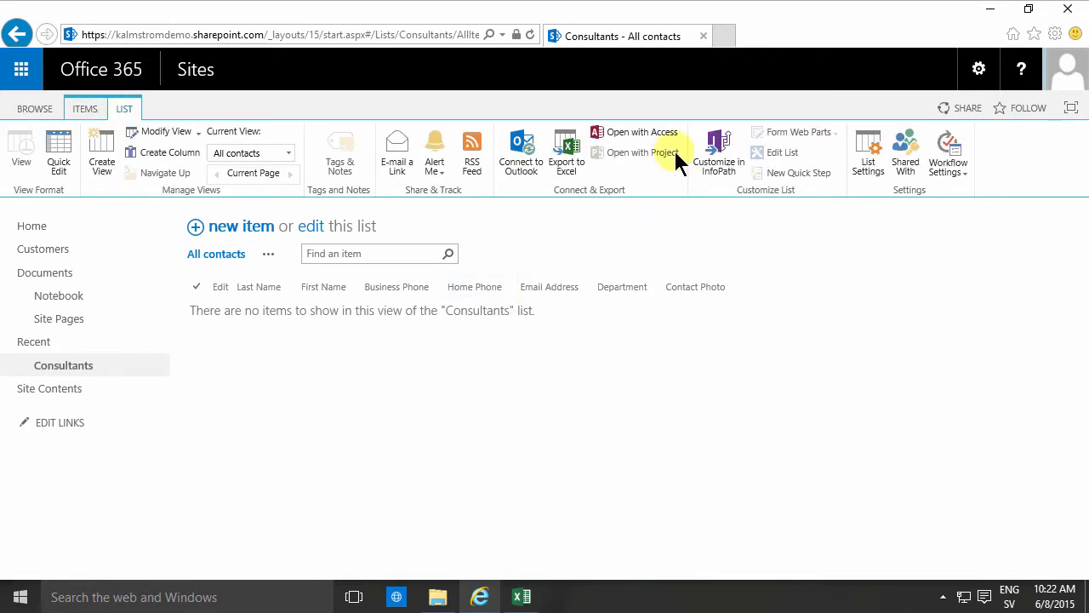
{"action": "left_click", "coordinate": [619, 132]}
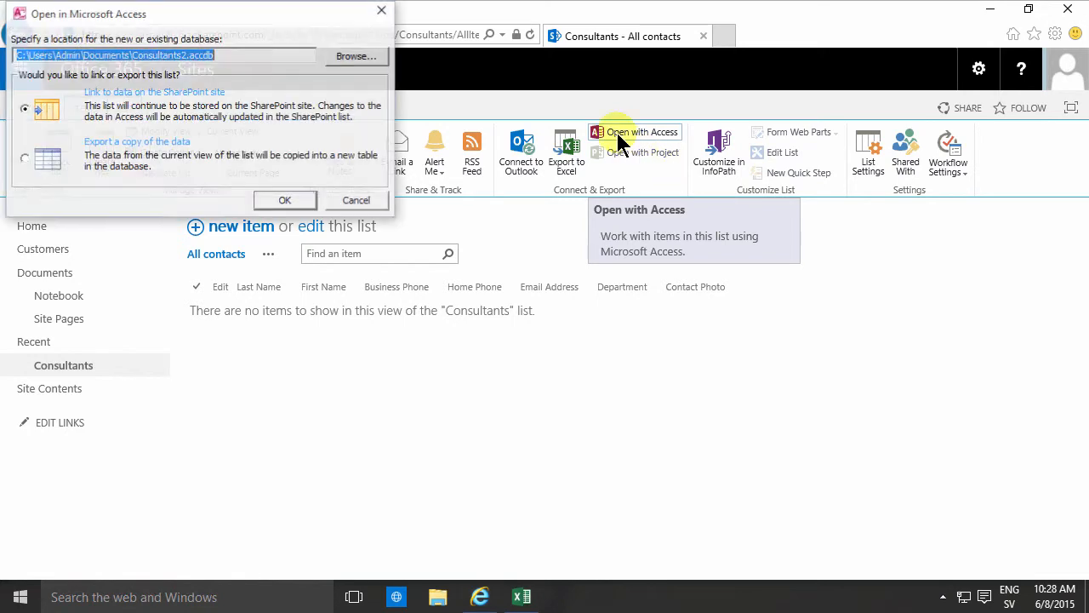
{"action": "left_click_drag", "start_coordinate": [243, 22], "coordinate": [363, 108]}
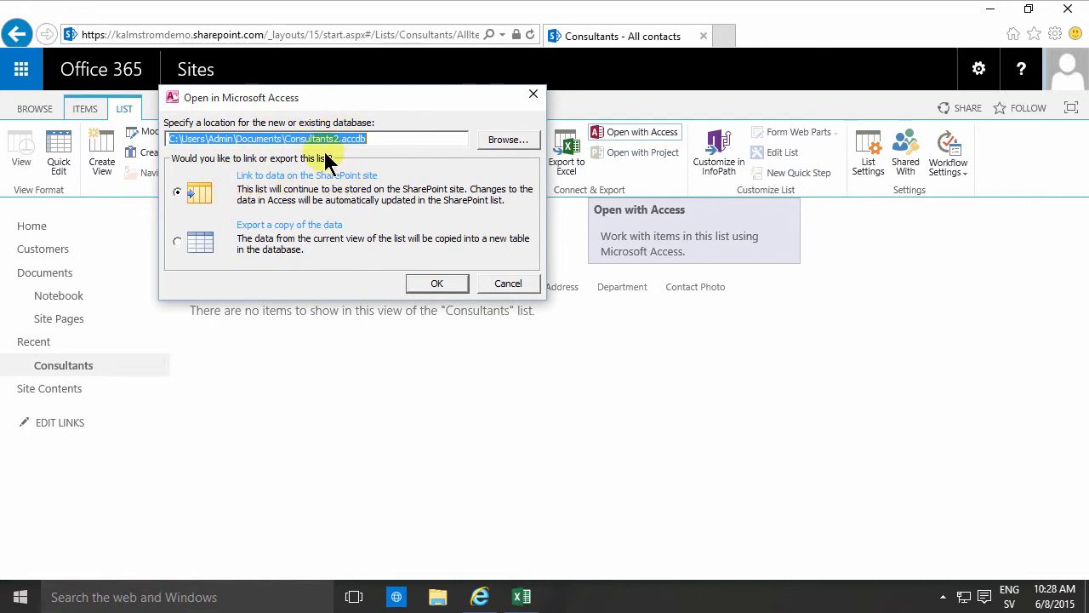
{"action": "left_click", "coordinate": [431, 288]}
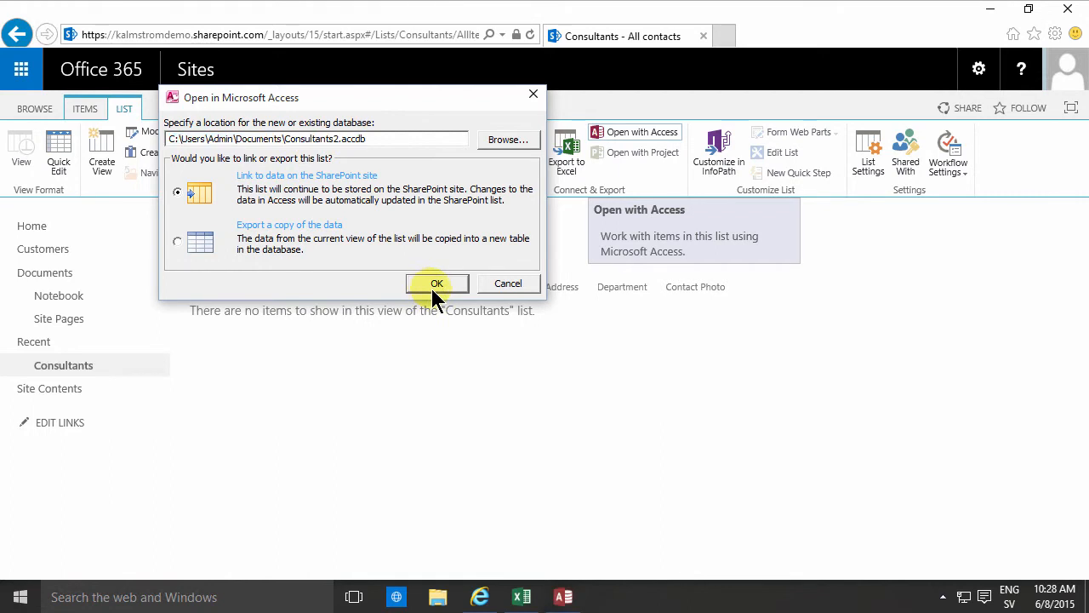
{"action": "left_click", "coordinate": [567, 593]}
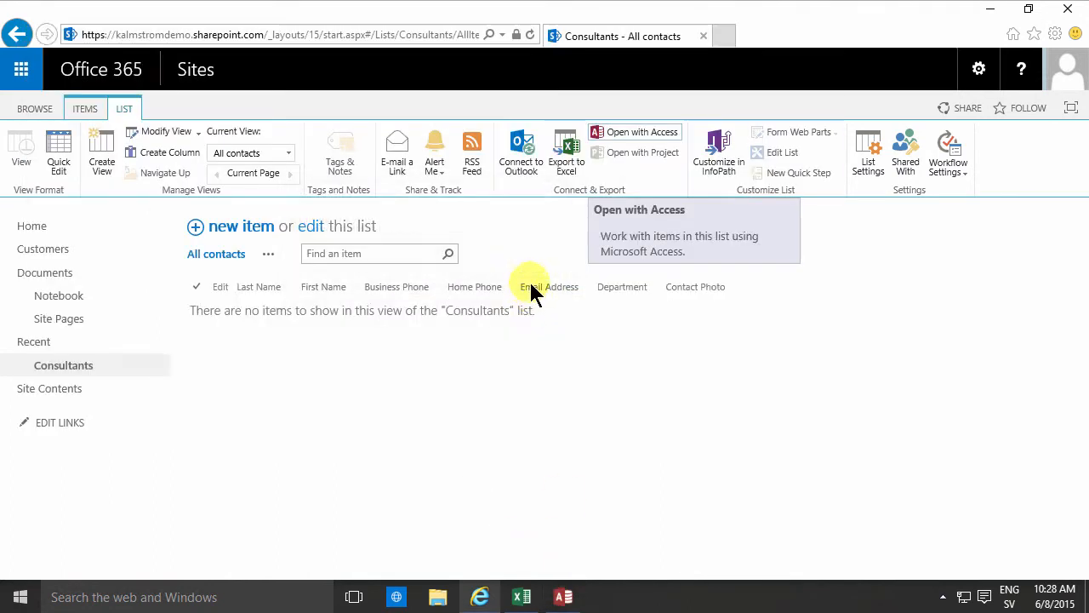
{"action": "left_click", "coordinate": [567, 598]}
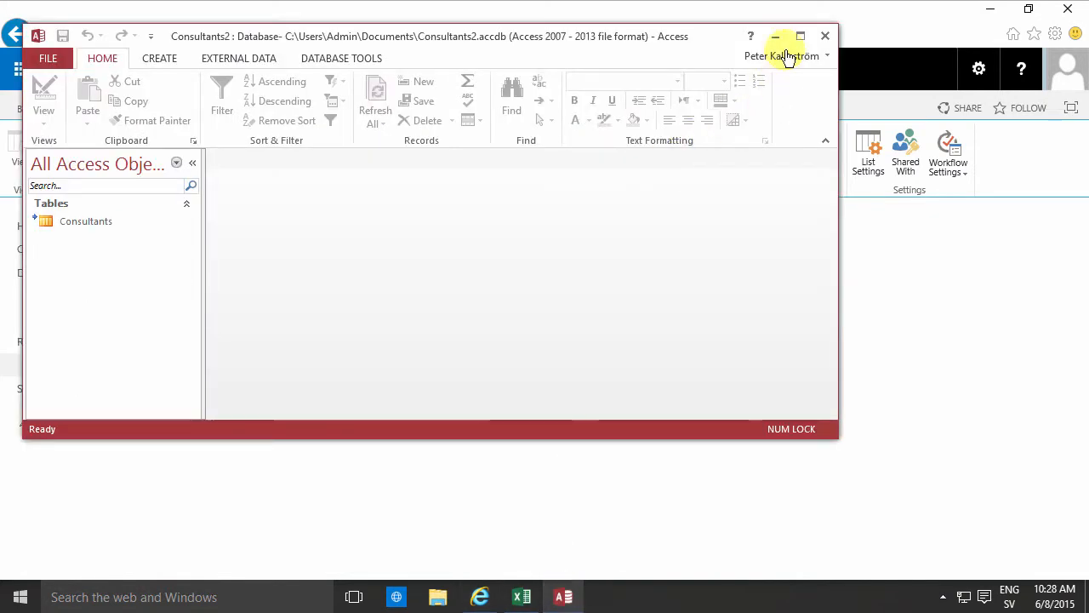
{"action": "left_click", "coordinate": [800, 37]}
Examine the table properties of the linked Consultants table, leaving them unchanged.
{"action": "right_click", "coordinate": [68, 196]}
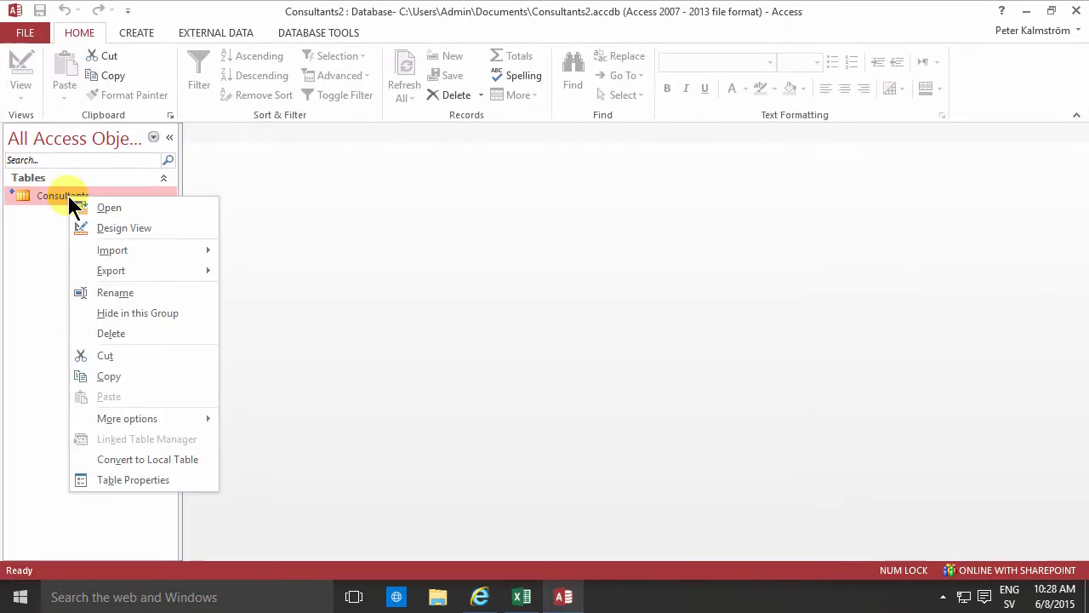
{"action": "left_click", "coordinate": [167, 480]}
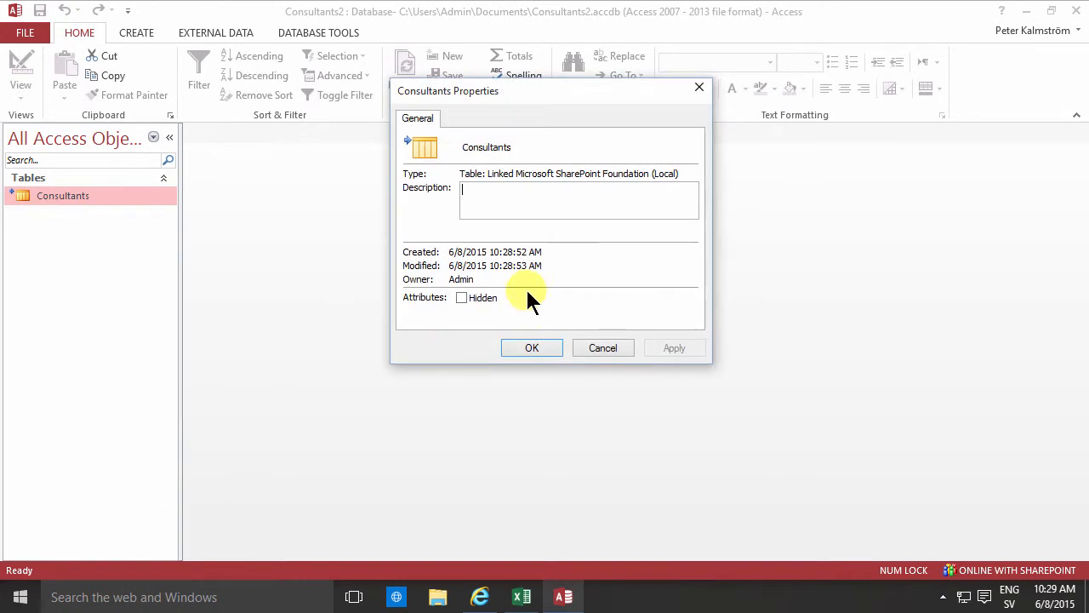
{"action": "left_click", "coordinate": [590, 351]}
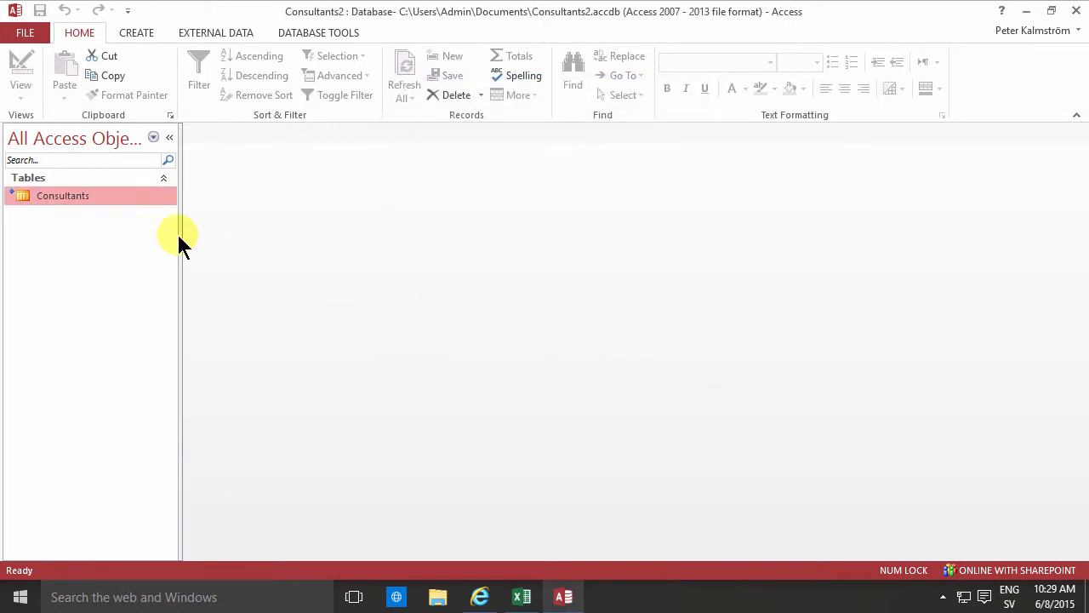
Add a test record with a last name and first name to the Consultants table, and reload the SharePoint list in Internet Explorer.
{"action": "left_click_drag", "start_coordinate": [178, 236], "coordinate": [195, 236]}
{"action": "double_click", "coordinate": [90, 196]}
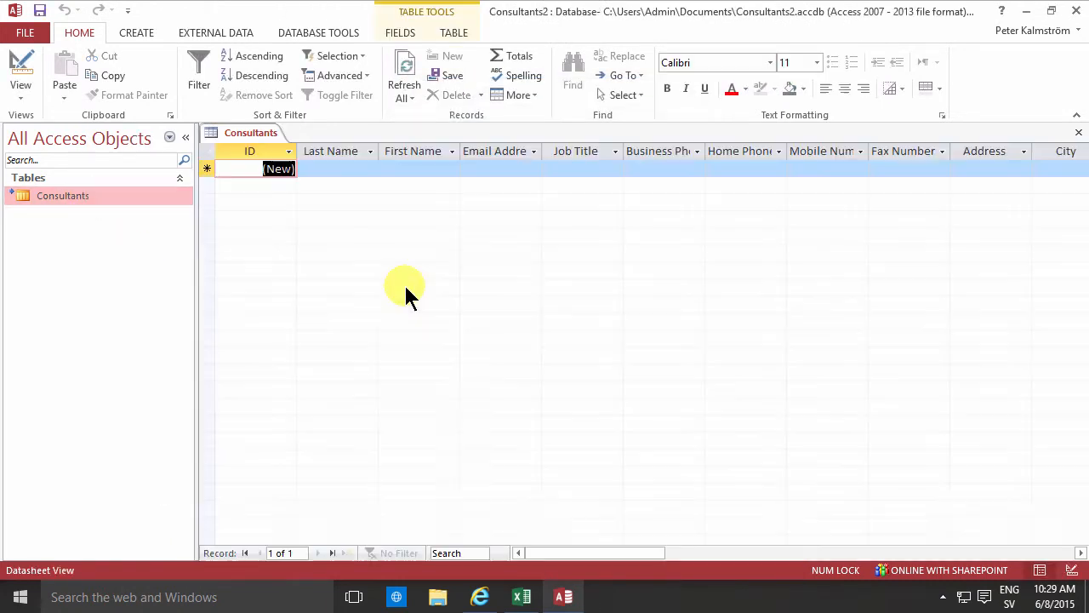
{"action": "left_click", "coordinate": [335, 168]}
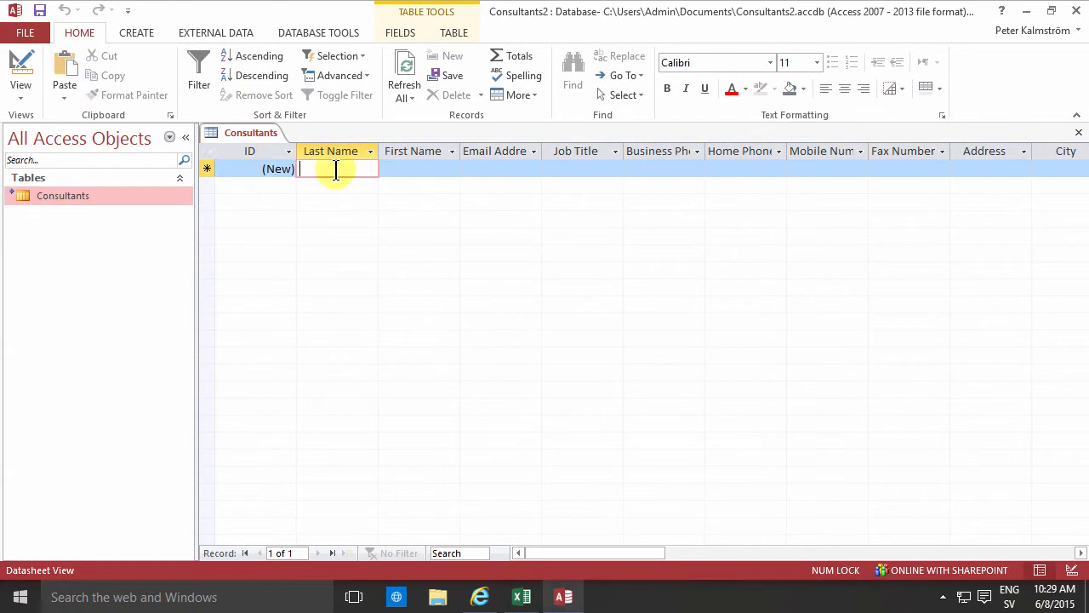
{"action": "type", "text": "Kalle"}
{"action": "key", "text": "Tab"}
{"action": "type", "text": "Kula"}
{"action": "key", "text": "Tab"}
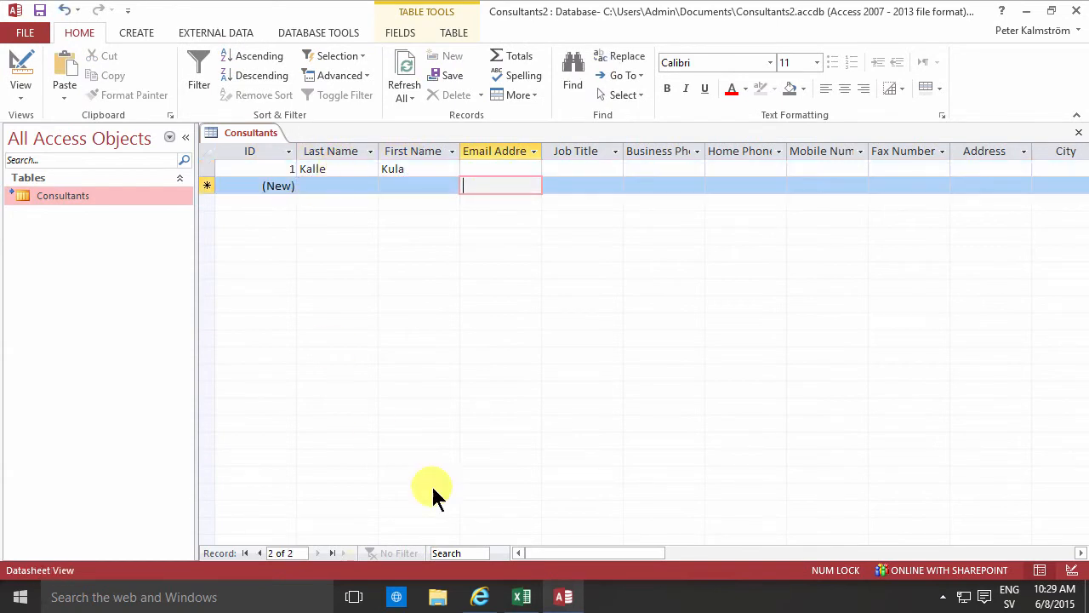
{"action": "left_click", "coordinate": [482, 597]}
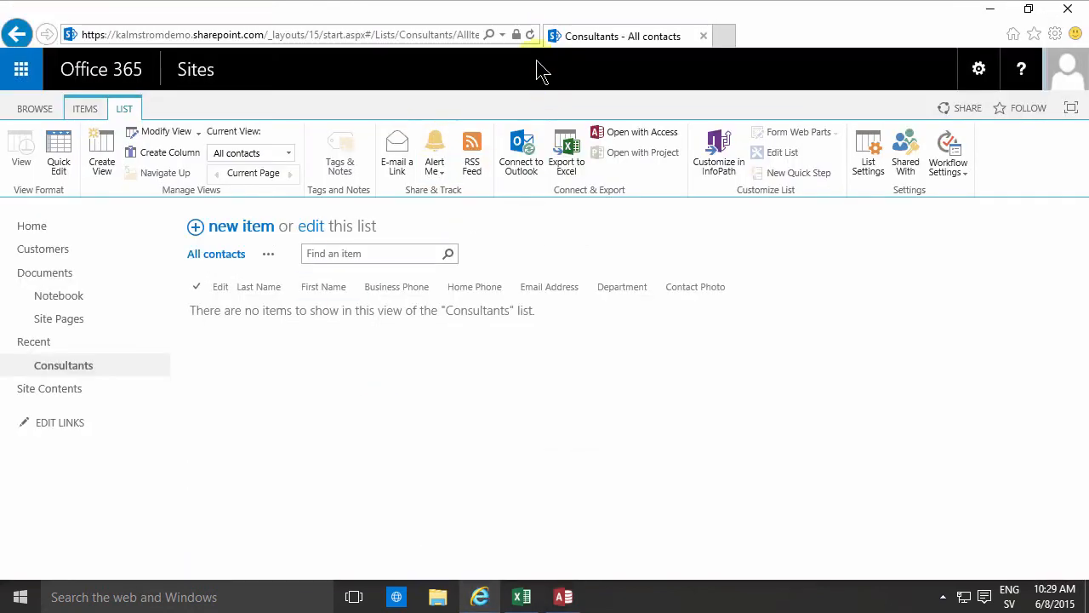
{"action": "left_click", "coordinate": [529, 35]}
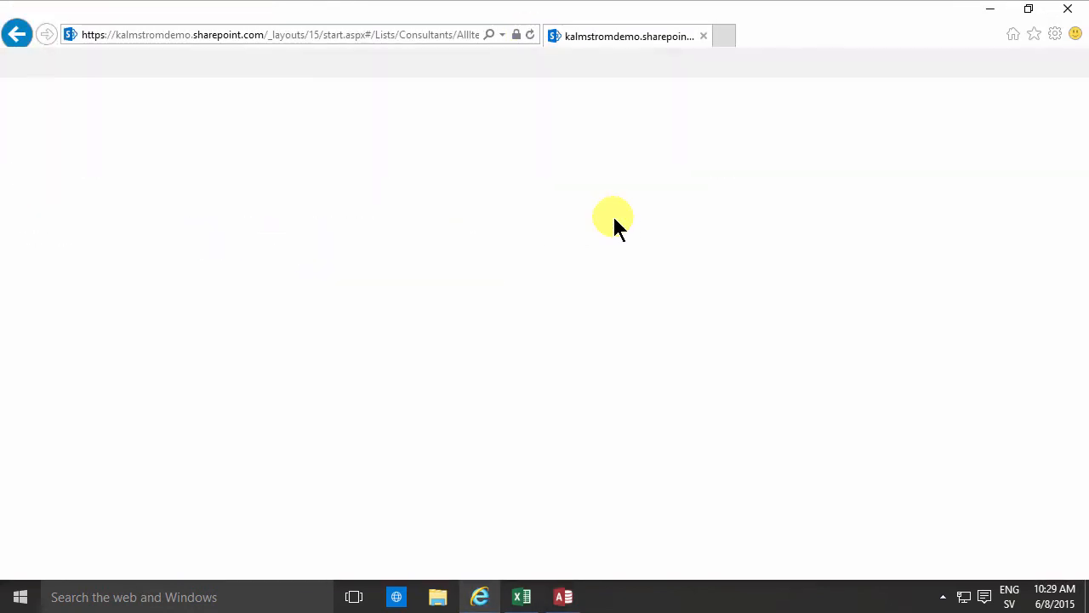
Switch to Access, delete the test record from the Consultants table, and reload the SharePoint list in Internet Explorer.
{"action": "left_click", "coordinate": [564, 595]}
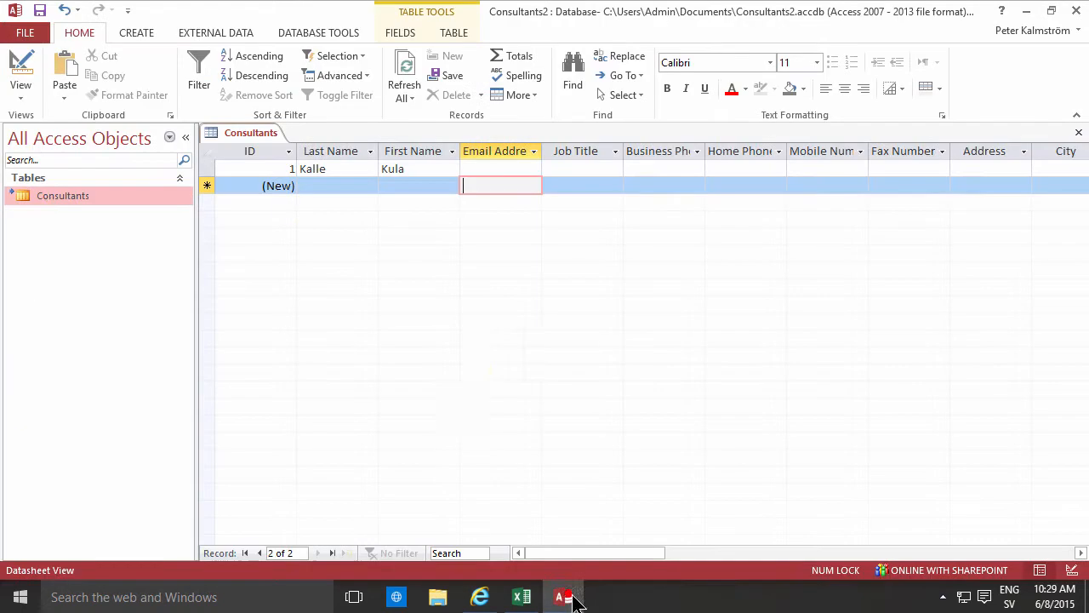
{"action": "left_click", "coordinate": [208, 165]}
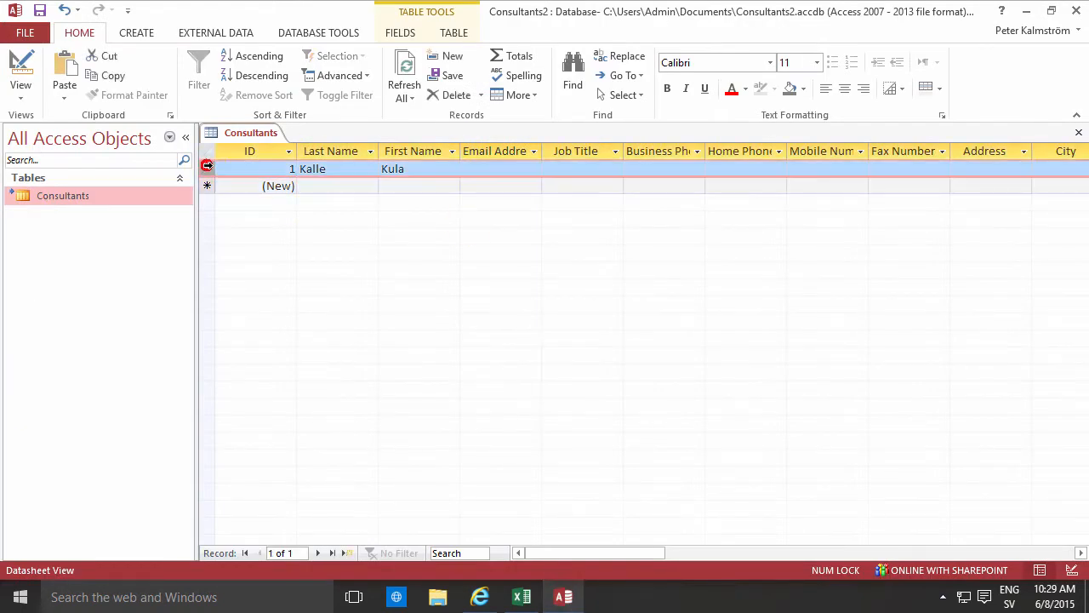
{"action": "key", "text": "Delete"}
{"action": "left_click", "coordinate": [514, 356]}
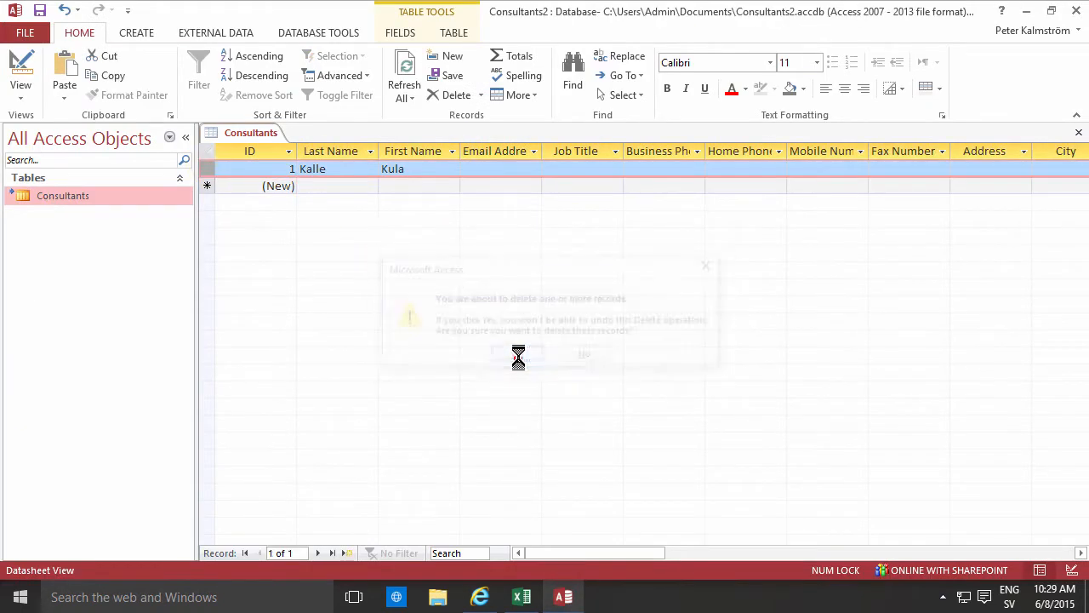
{"action": "left_click", "coordinate": [480, 596]}
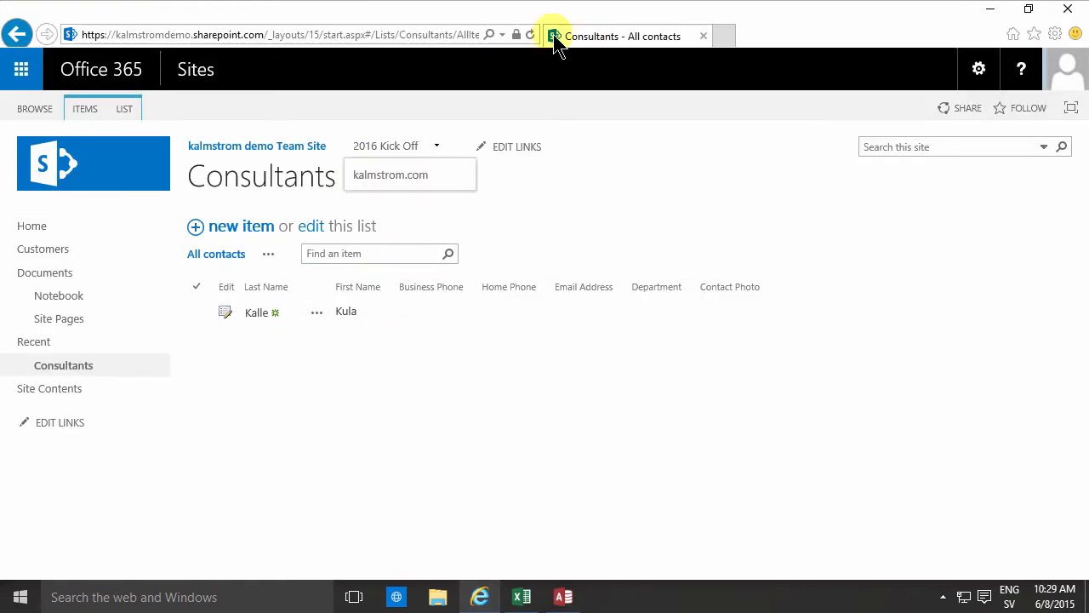
{"action": "left_click", "coordinate": [530, 34]}
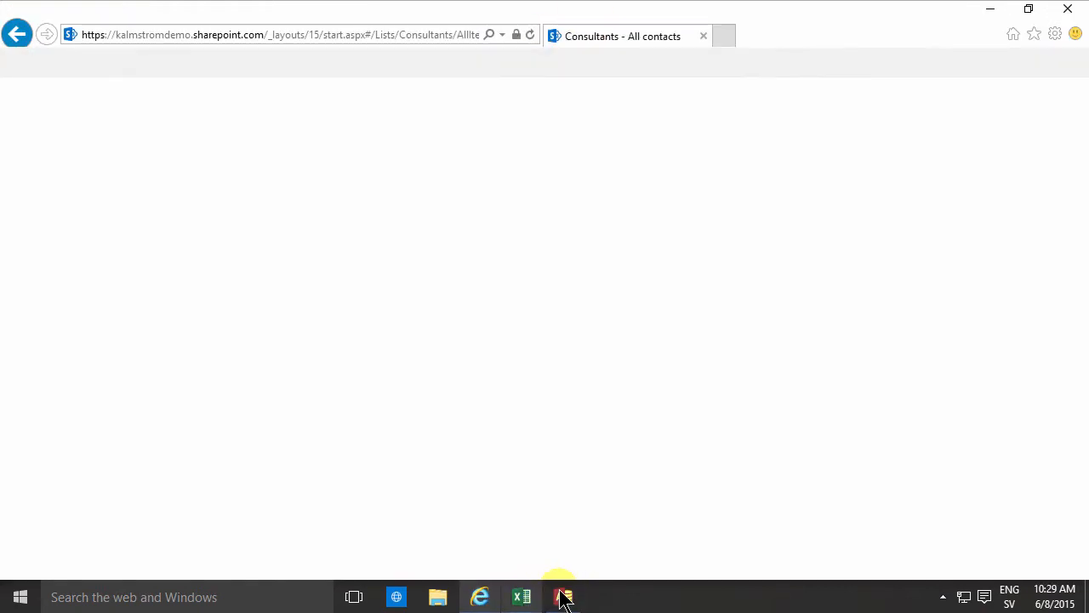
Return to Access and close the open Consultants table.
{"action": "left_click", "coordinate": [564, 597]}
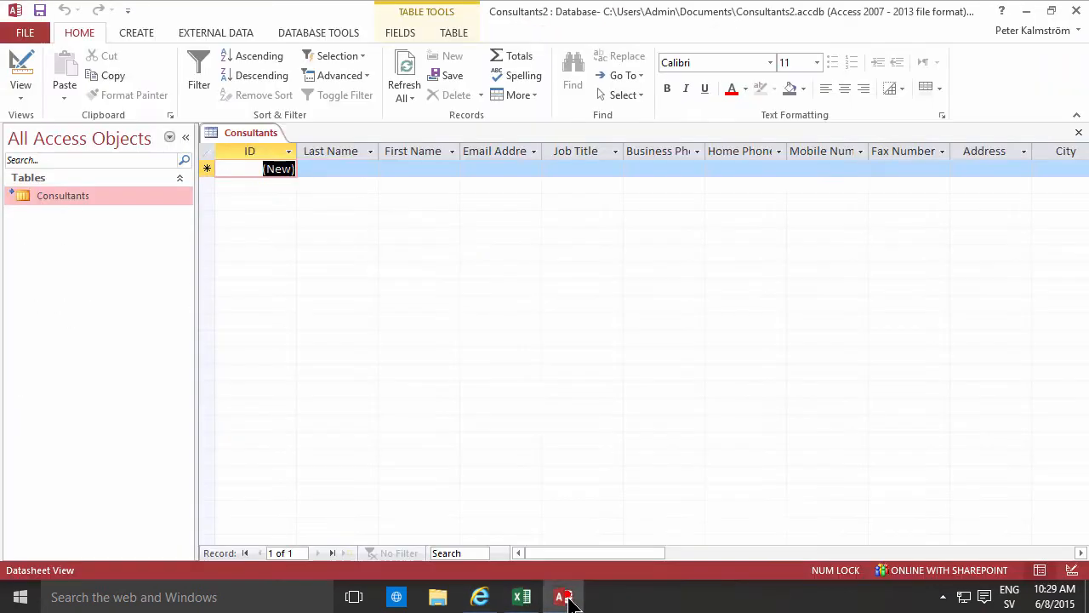
{"action": "left_click", "coordinate": [334, 176]}
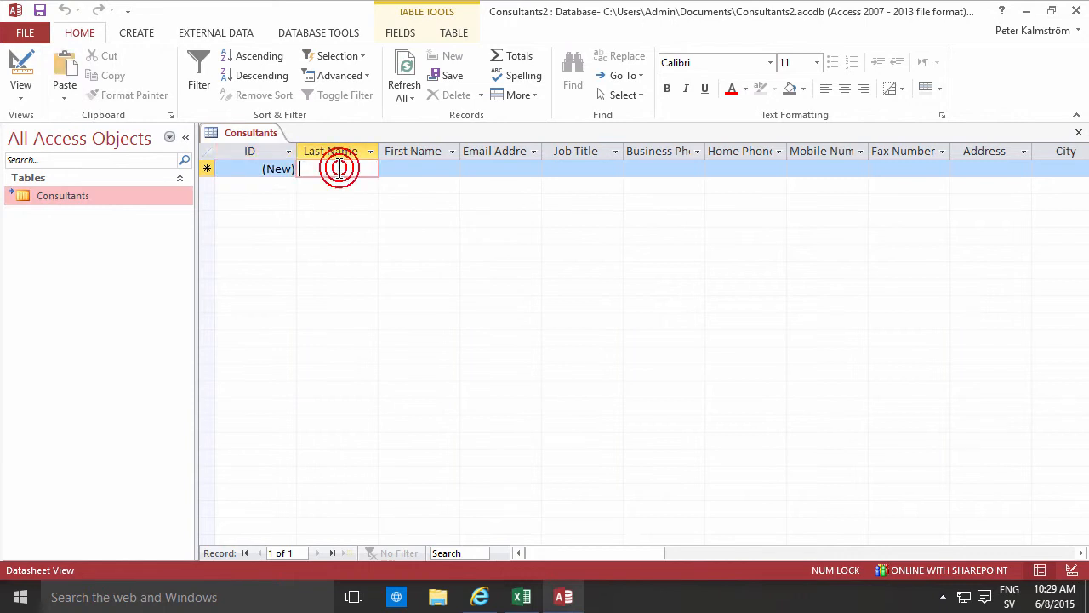
{"action": "right_click", "coordinate": [267, 127]}
{"action": "left_click", "coordinate": [295, 160]}
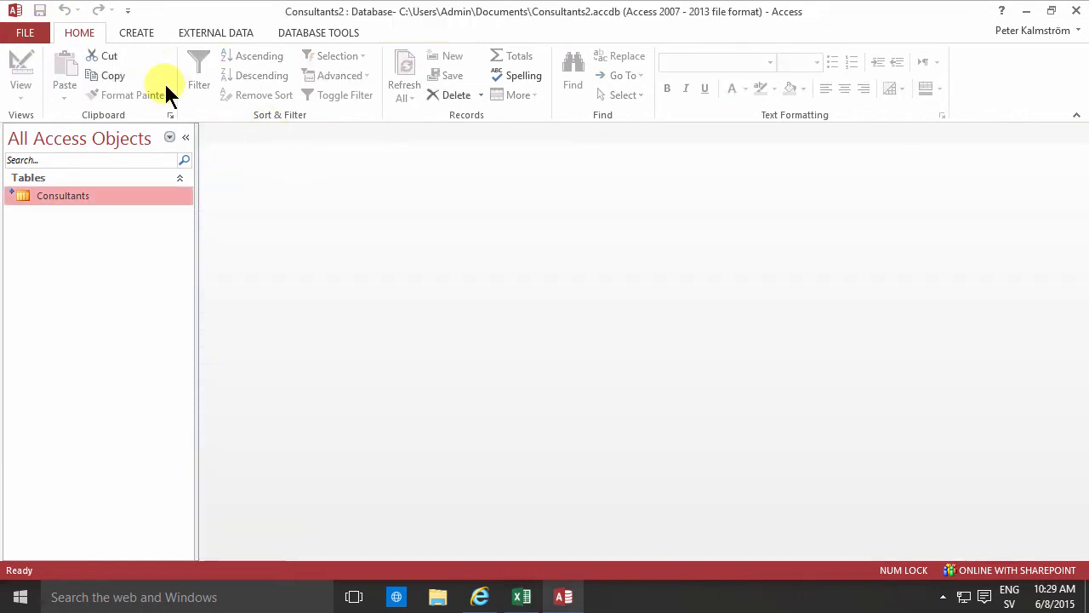
Create a blank query in Design view without adding any table to it.
{"action": "left_click", "coordinate": [137, 34]}
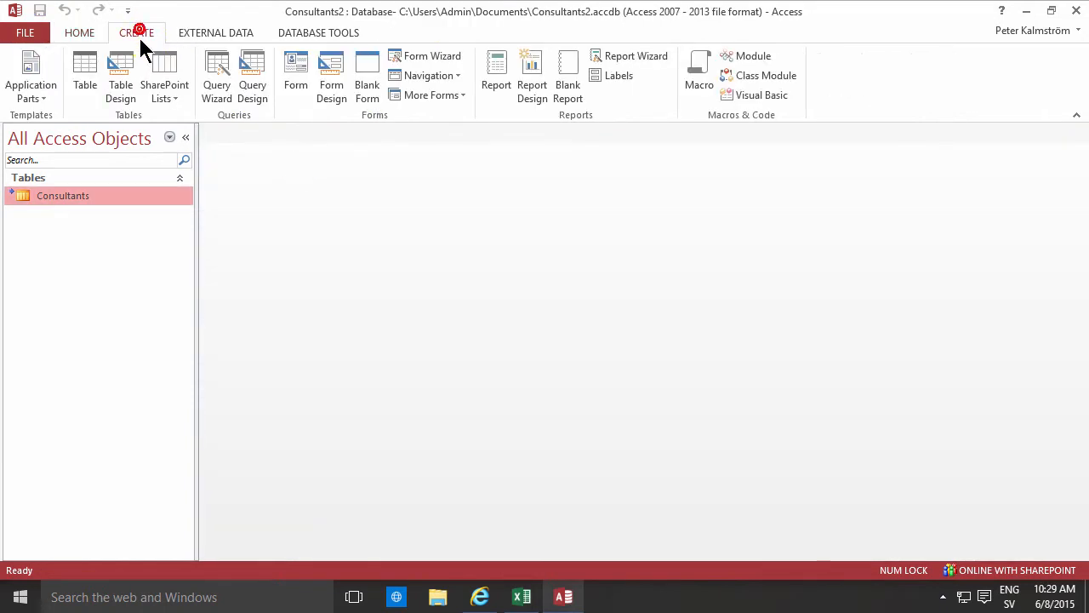
{"action": "left_click", "coordinate": [247, 73]}
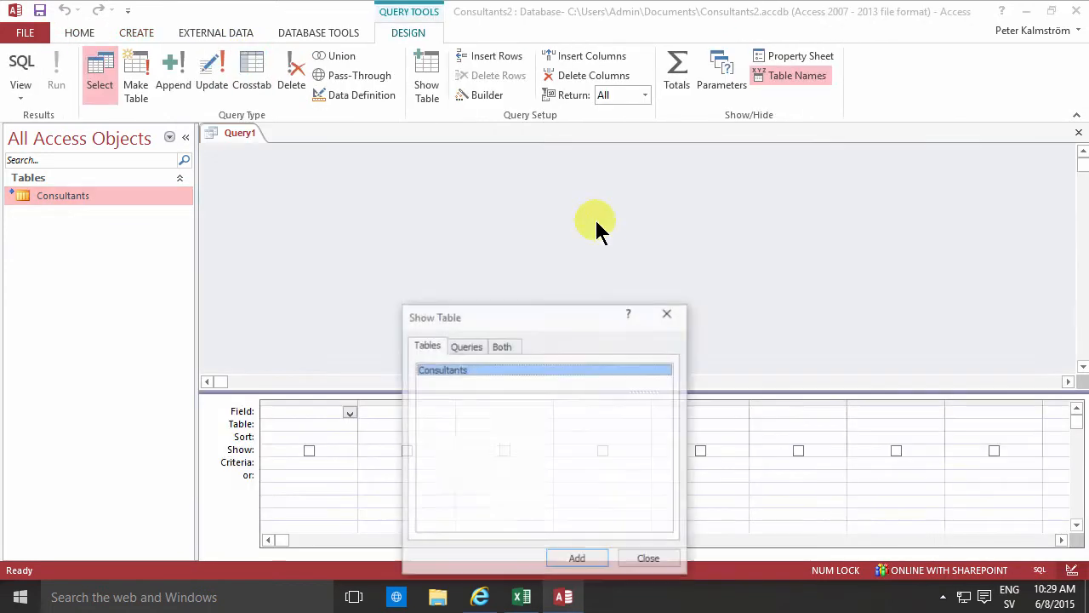
{"action": "left_click", "coordinate": [648, 557]}
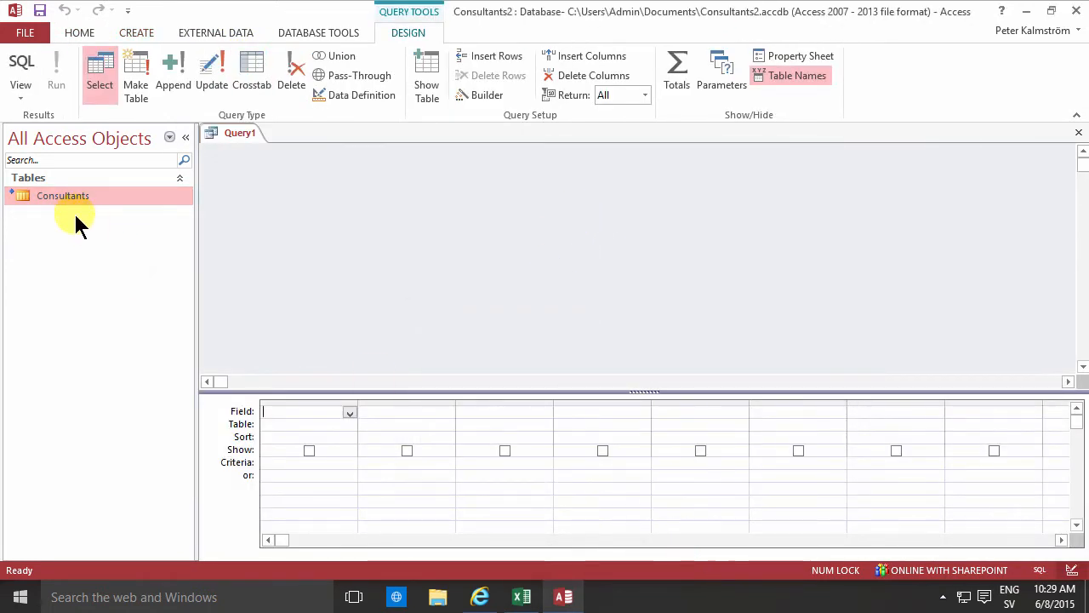
Start getting external data from Excel and choose ContosoStaff.xlsx in the People Pack folder under Documents as the source file.
{"action": "left_click", "coordinate": [207, 38]}
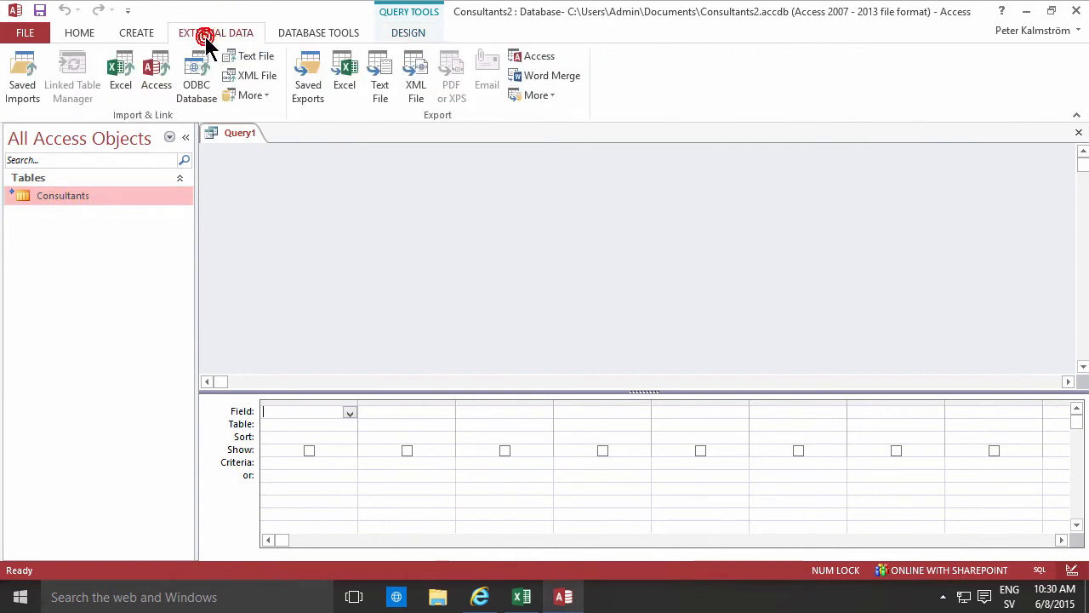
{"action": "left_click", "coordinate": [124, 77]}
{"action": "left_click", "coordinate": [783, 184]}
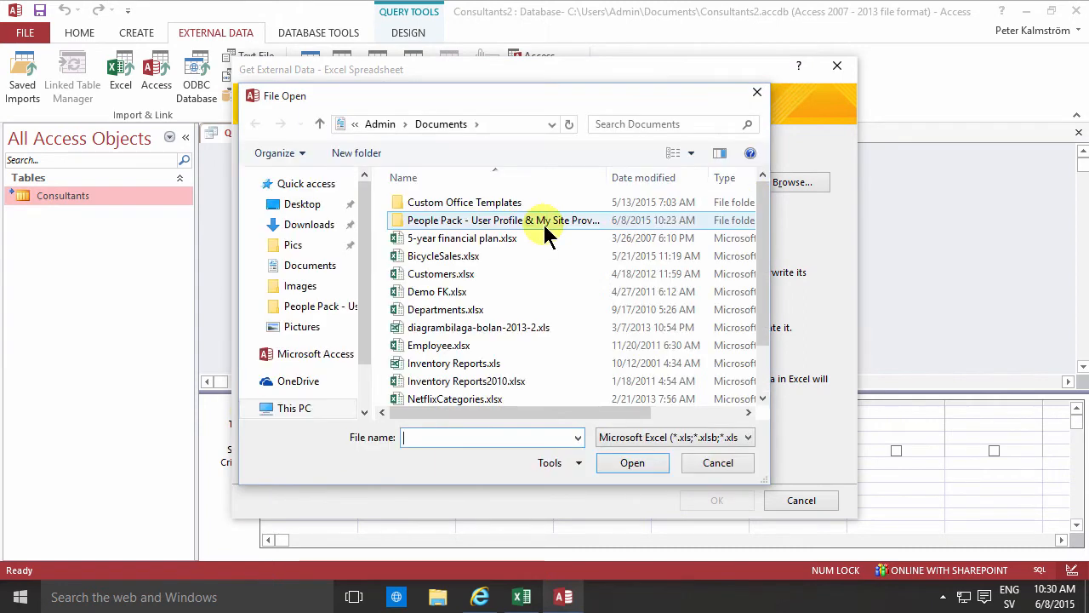
{"action": "double_click", "coordinate": [473, 223]}
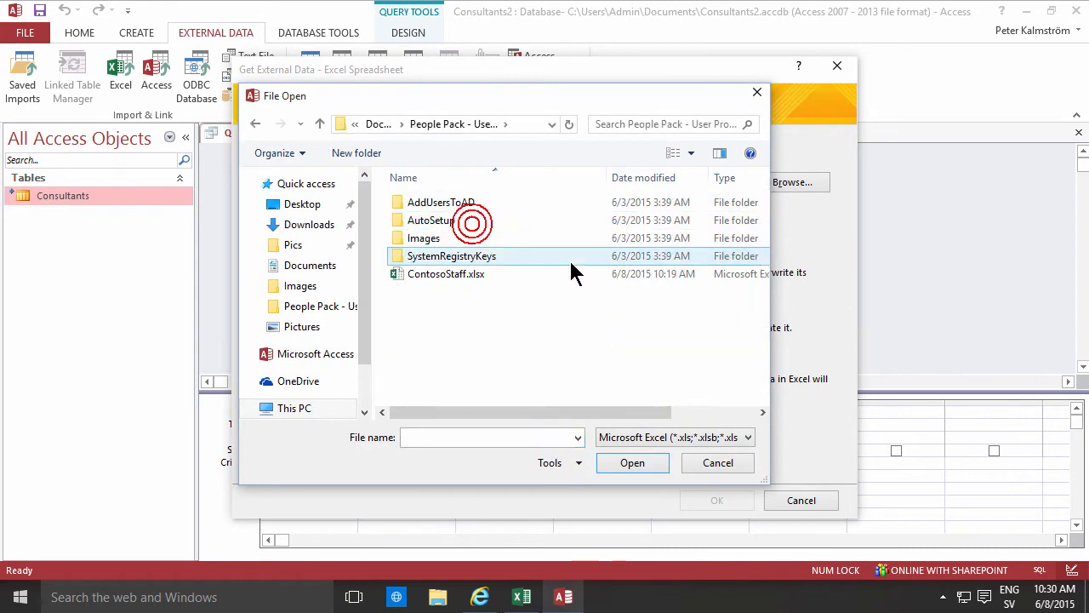
{"action": "left_click", "coordinate": [470, 274]}
{"action": "left_click", "coordinate": [634, 464]}
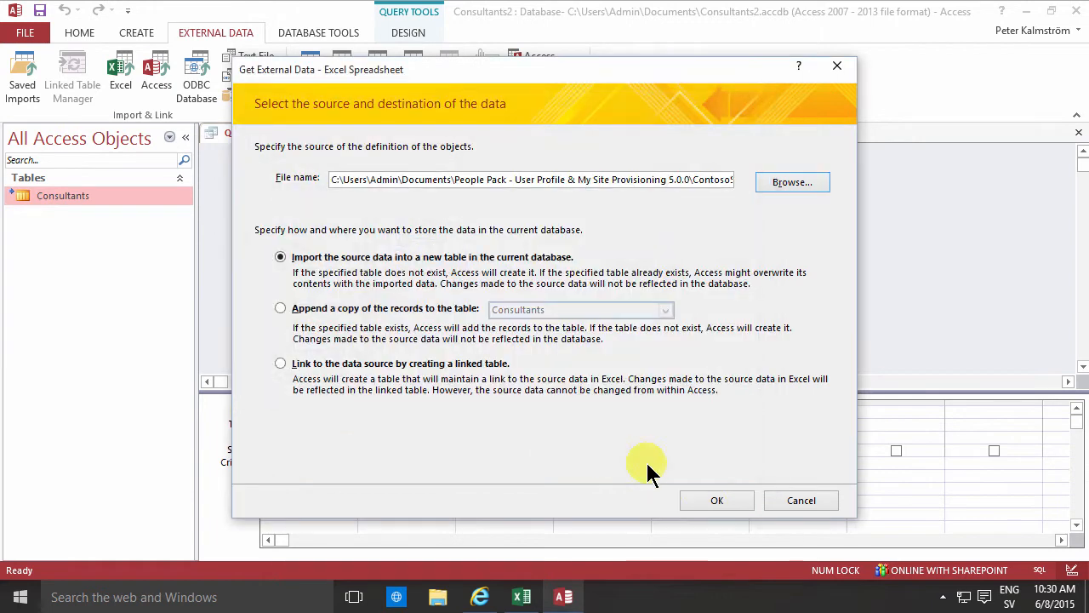
Link to the Excel data as a linked table named Consultants from Excel, using the first row as column headings.
{"action": "left_click", "coordinate": [281, 366]}
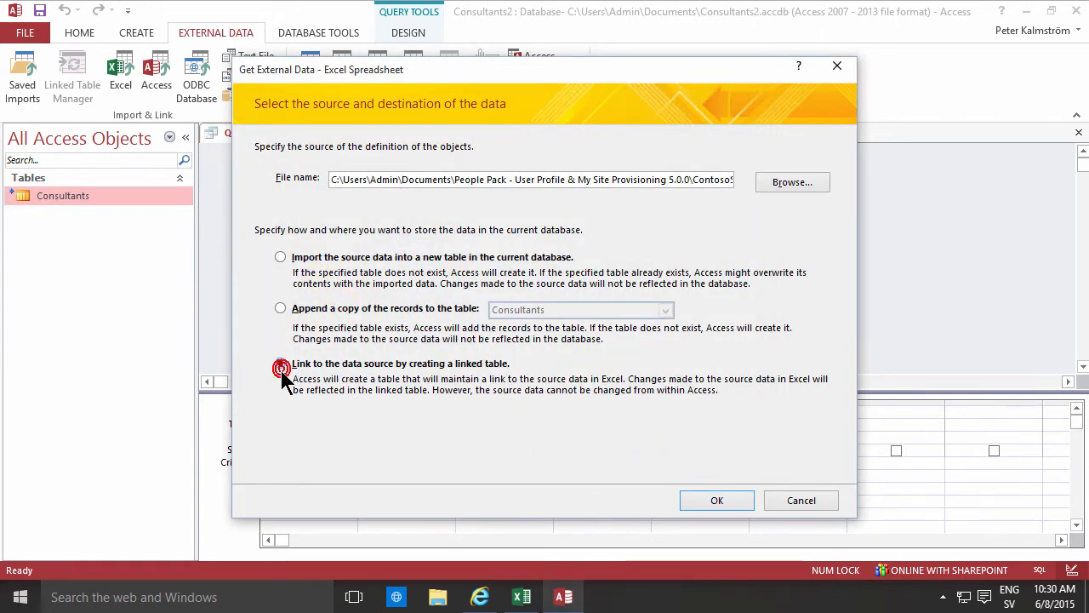
{"action": "left_click", "coordinate": [716, 500]}
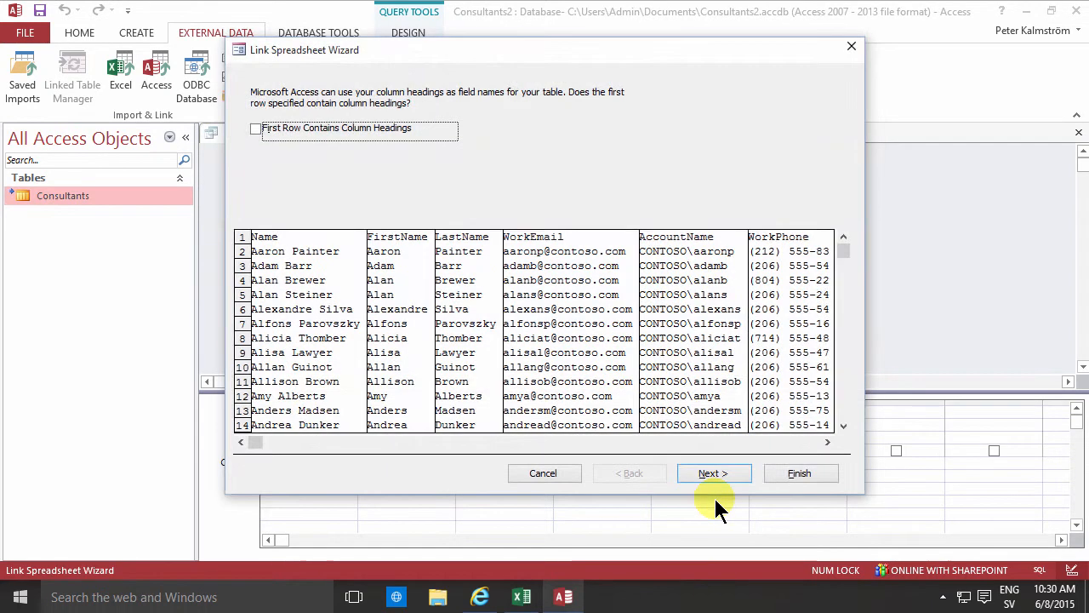
{"action": "left_click", "coordinate": [256, 129]}
{"action": "left_click", "coordinate": [739, 475]}
{"action": "type", "text": "Consultants"}
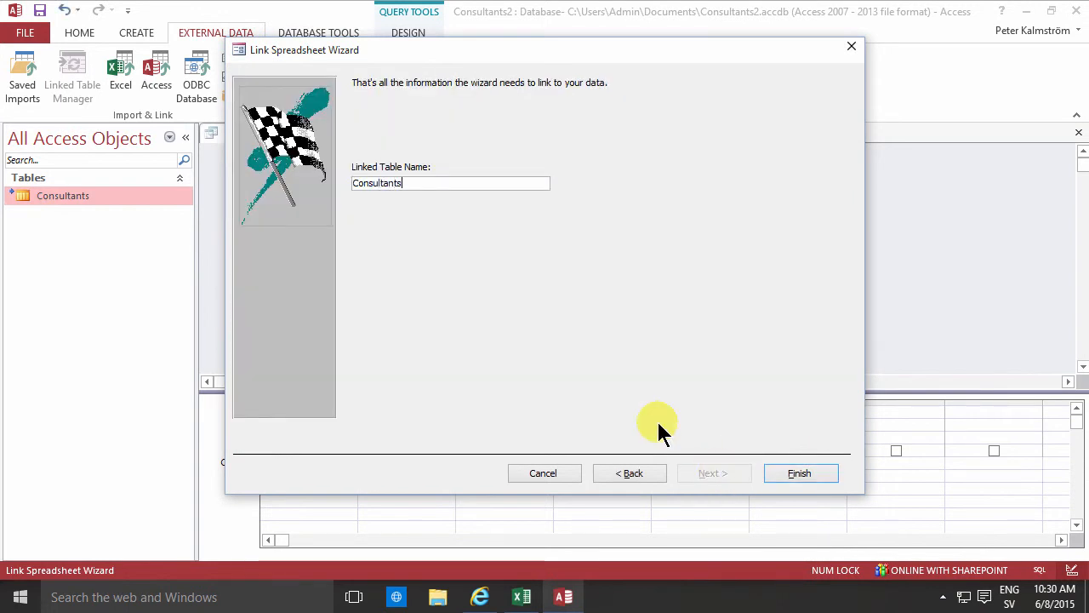
{"action": "double_click", "coordinate": [442, 183]}
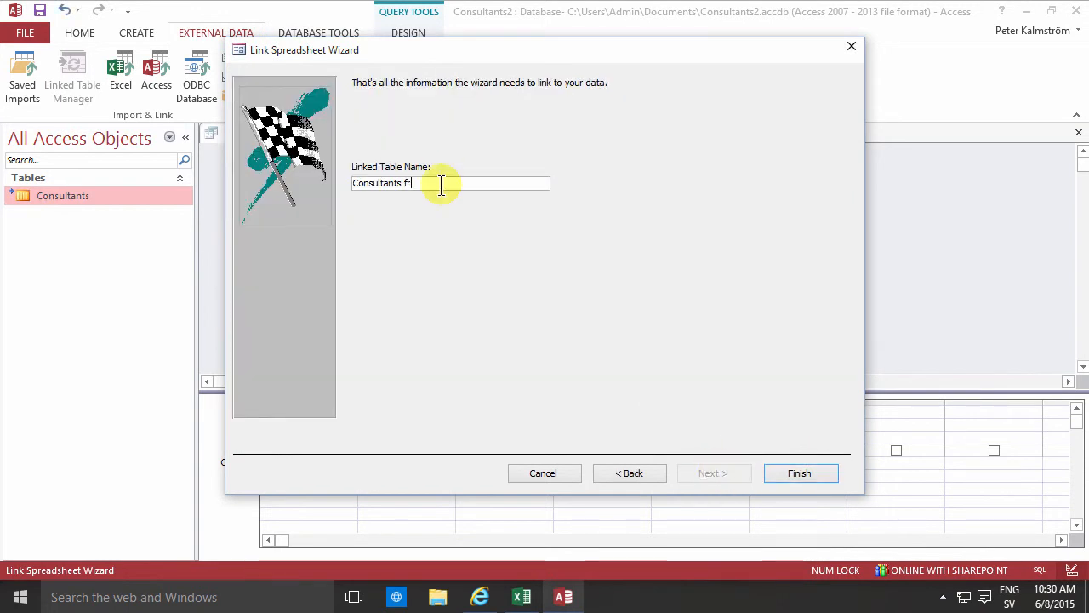
{"action": "type", "text": "from Excel"}
{"action": "key", "text": "Return"}
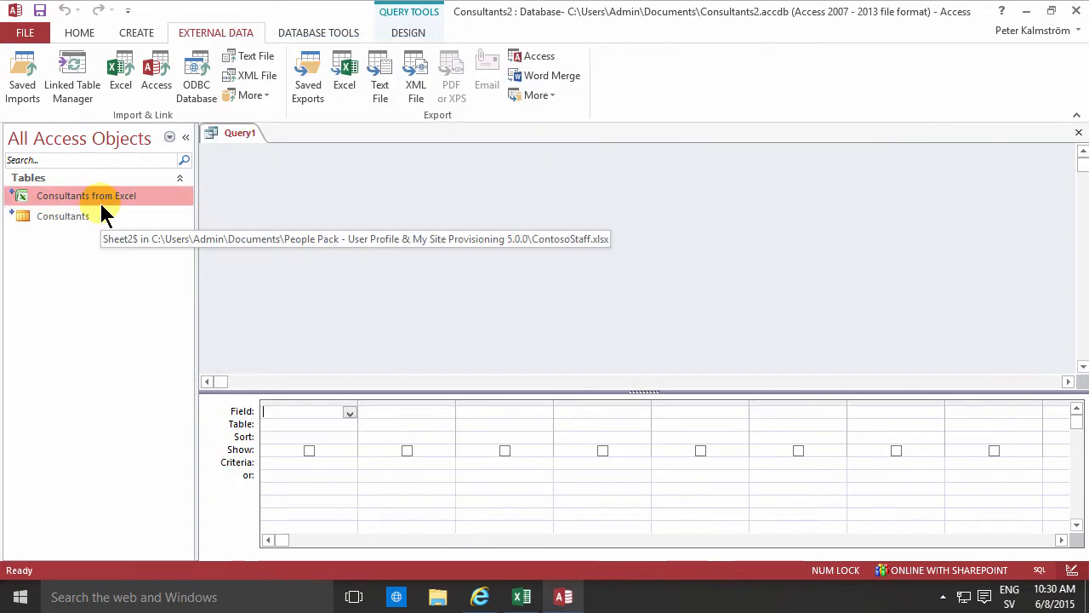
Add the Consultants from Excel table to the query design and enlarge its field list.
{"action": "left_click", "coordinate": [82, 194]}
{"action": "left_click_drag", "start_coordinate": [357, 197], "coordinate": [285, 176]}
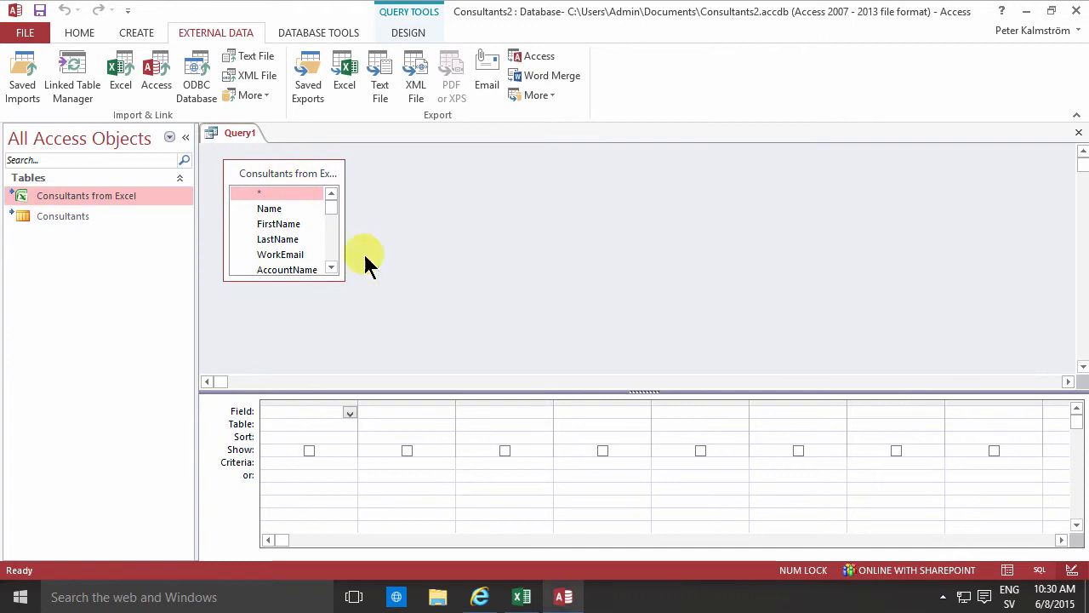
{"action": "left_click_drag", "start_coordinate": [343, 277], "coordinate": [604, 361]}
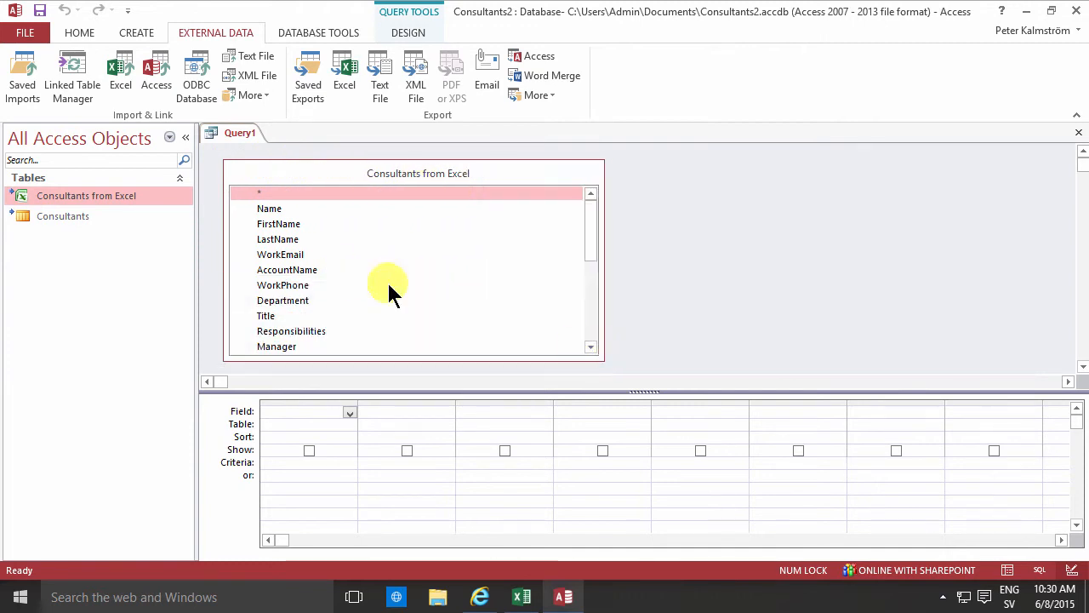
Change the query into an append query that adds records to the Consultants table in the current database.
{"action": "left_click", "coordinate": [413, 34]}
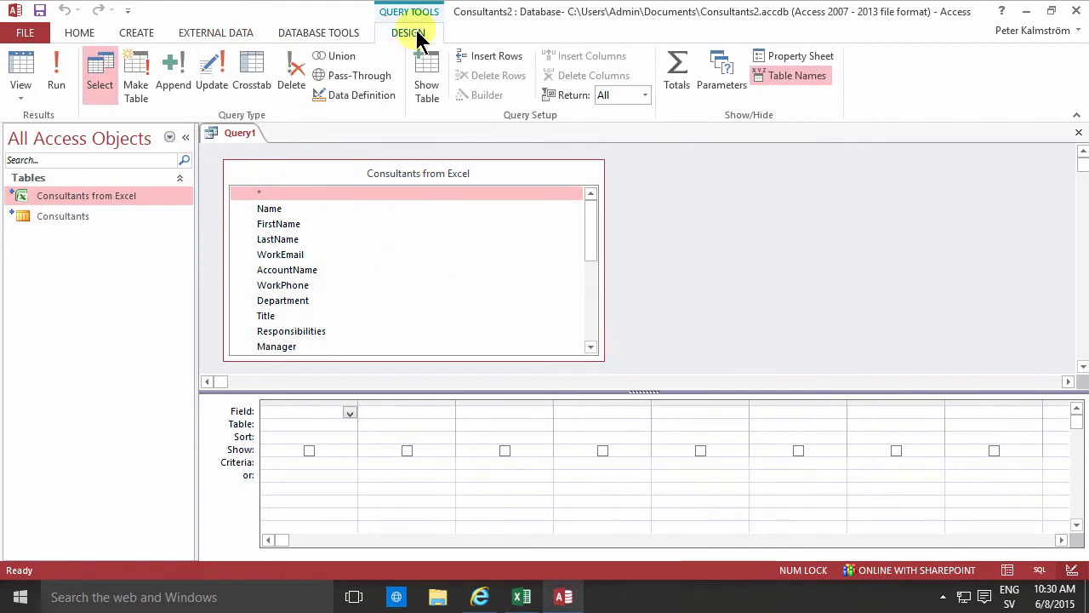
{"action": "left_click", "coordinate": [175, 80]}
{"action": "left_click", "coordinate": [685, 192]}
{"action": "left_click", "coordinate": [610, 205]}
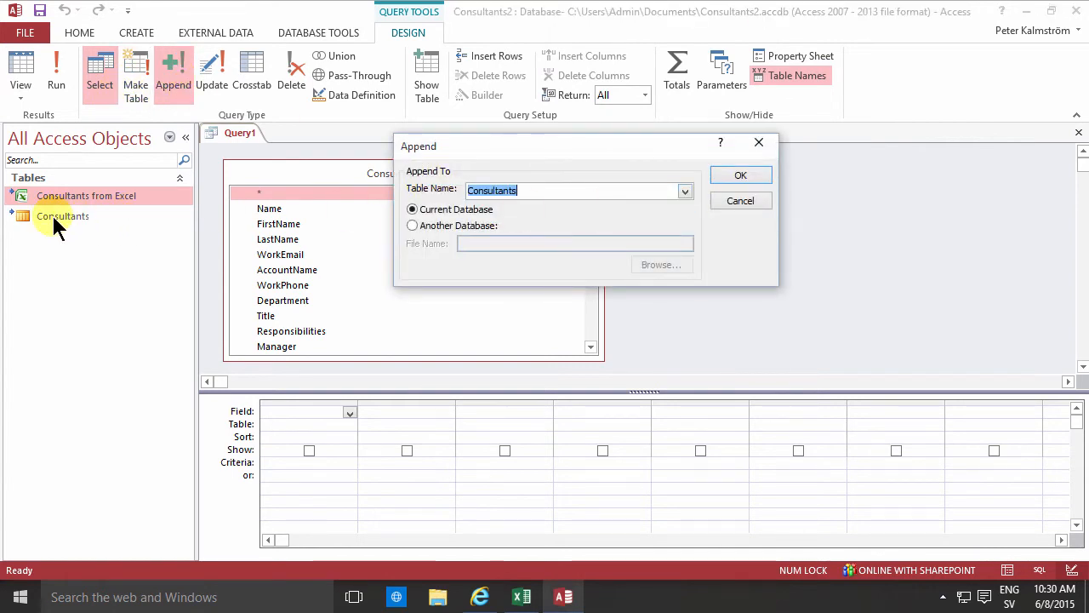
{"action": "left_click", "coordinate": [740, 175]}
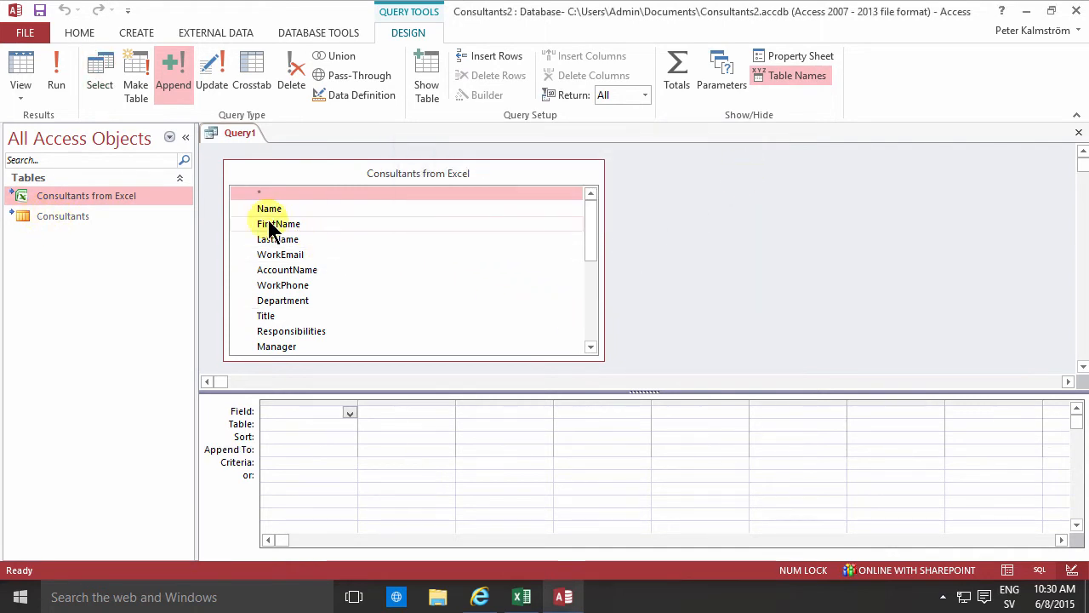
Add the Name, FirstName, LastName, WorkEmail, WorkPhone and Department fields to the query grid.
{"action": "left_click_drag", "start_coordinate": [279, 216], "coordinate": [315, 408]}
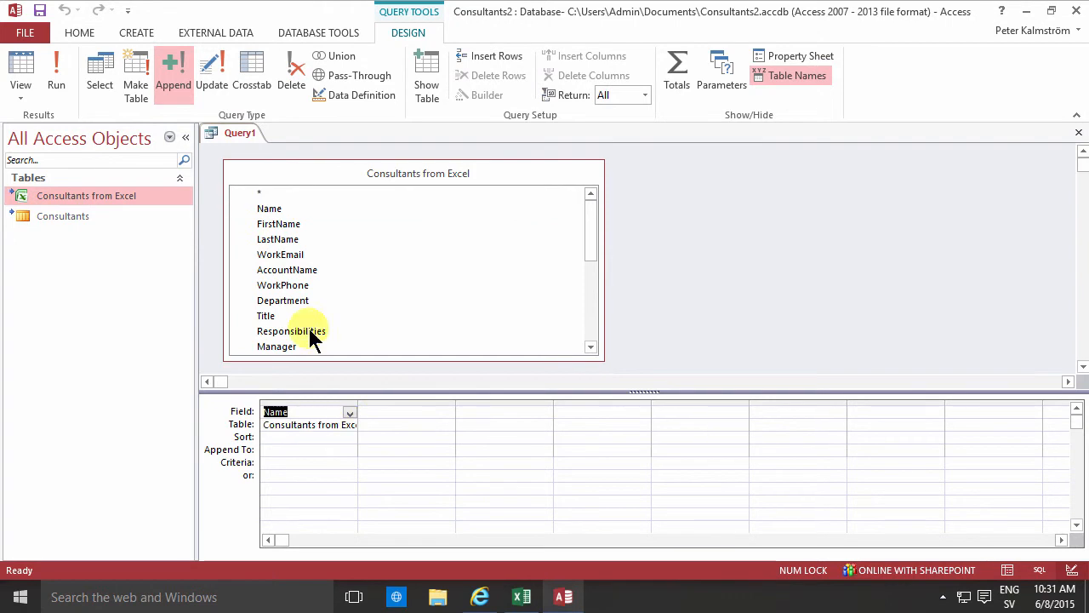
{"action": "double_click", "coordinate": [291, 225]}
{"action": "double_click", "coordinate": [289, 239]}
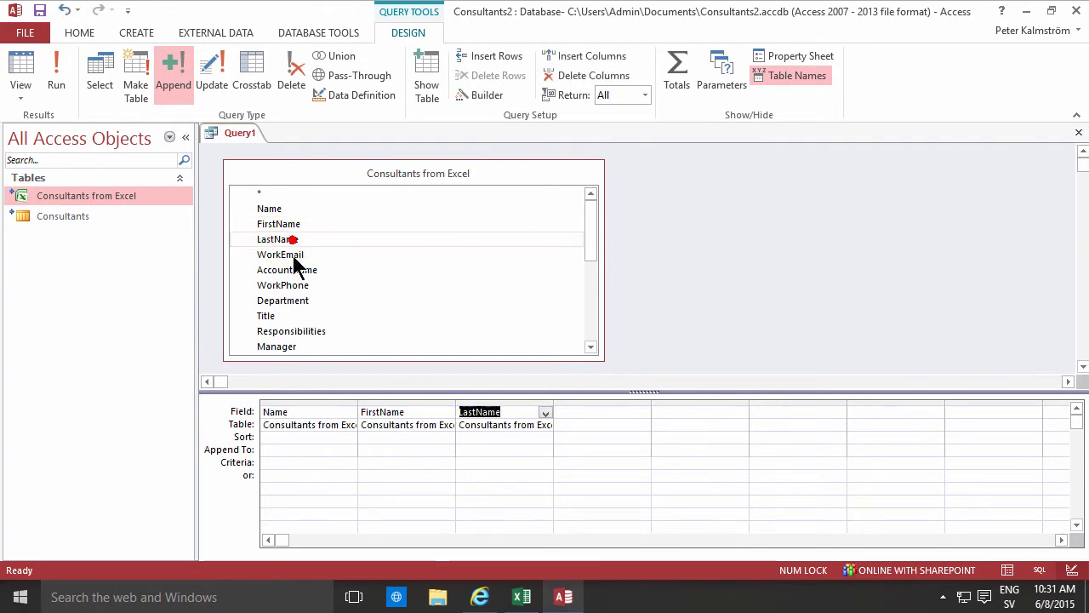
{"action": "double_click", "coordinate": [292, 255]}
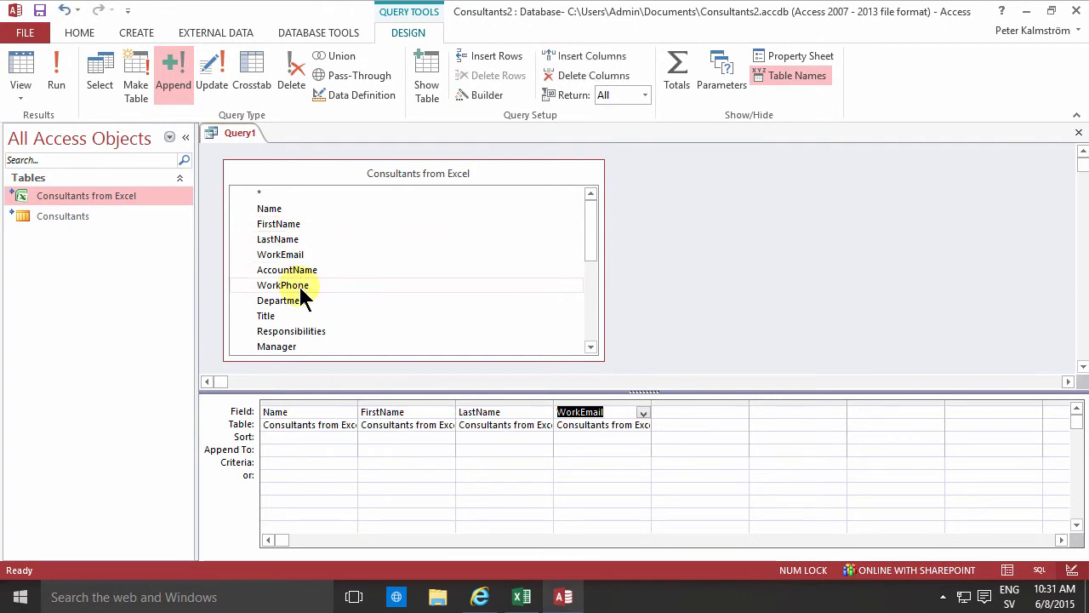
{"action": "double_click", "coordinate": [300, 290]}
{"action": "double_click", "coordinate": [297, 301]}
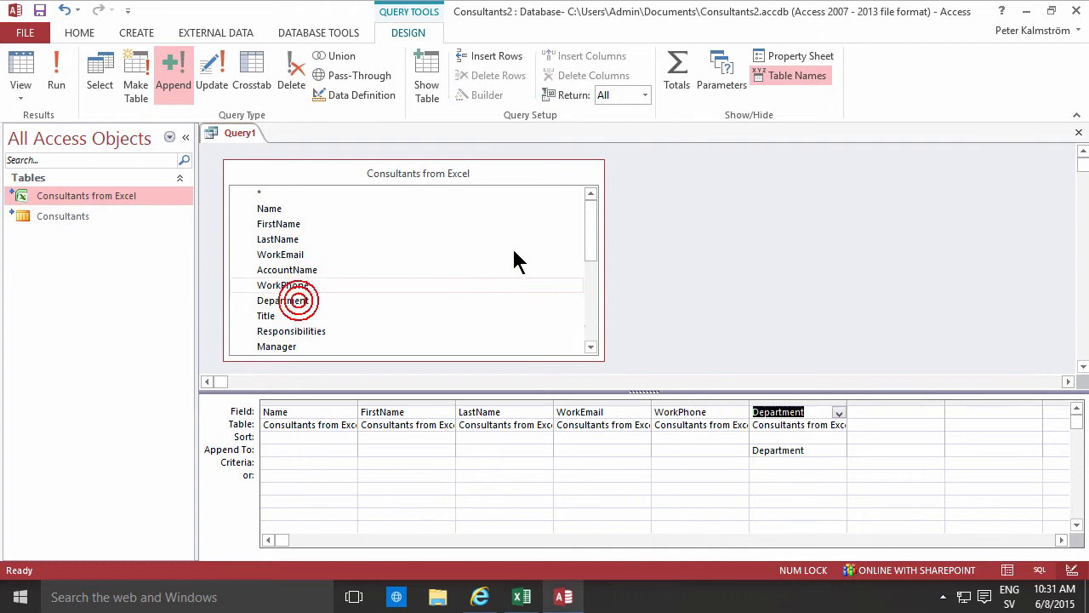
Add the AboutMe and Picture fields from Consultants from Excel to the query grid.
{"action": "left_click_drag", "start_coordinate": [591, 225], "coordinate": [582, 319]}
{"action": "left_click", "coordinate": [302, 225]}
{"action": "double_click", "coordinate": [301, 226]}
{"action": "left_click", "coordinate": [286, 317]}
{"action": "double_click", "coordinate": [287, 316]}
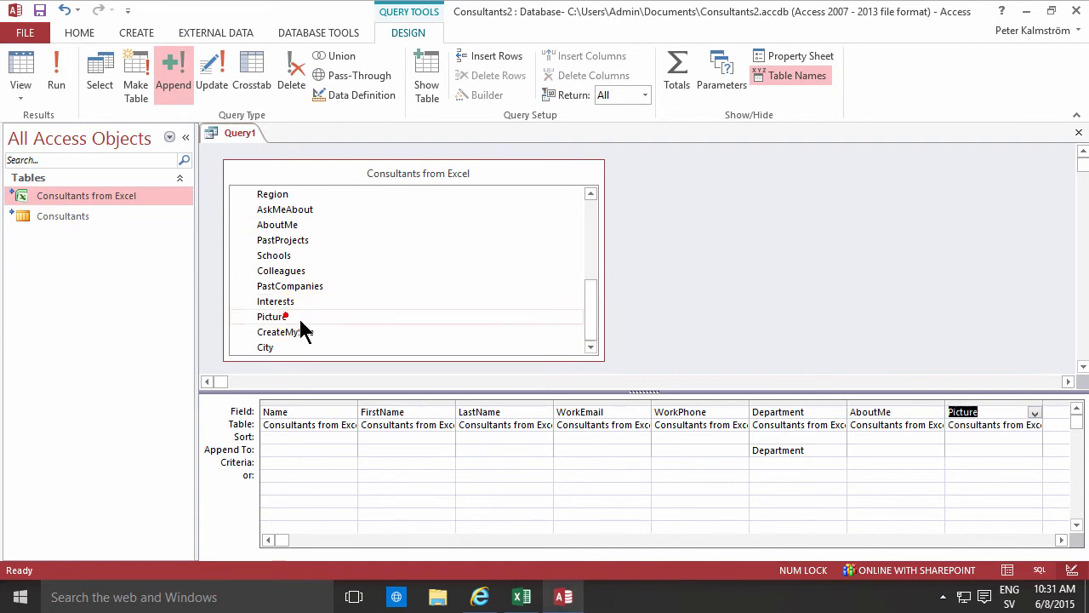
Set the append targets of Name to Full Name, FirstName to First Name, and LastName to Last Name.
{"action": "left_click", "coordinate": [859, 474]}
{"action": "left_click", "coordinate": [274, 453]}
{"action": "left_click", "coordinate": [350, 450]}
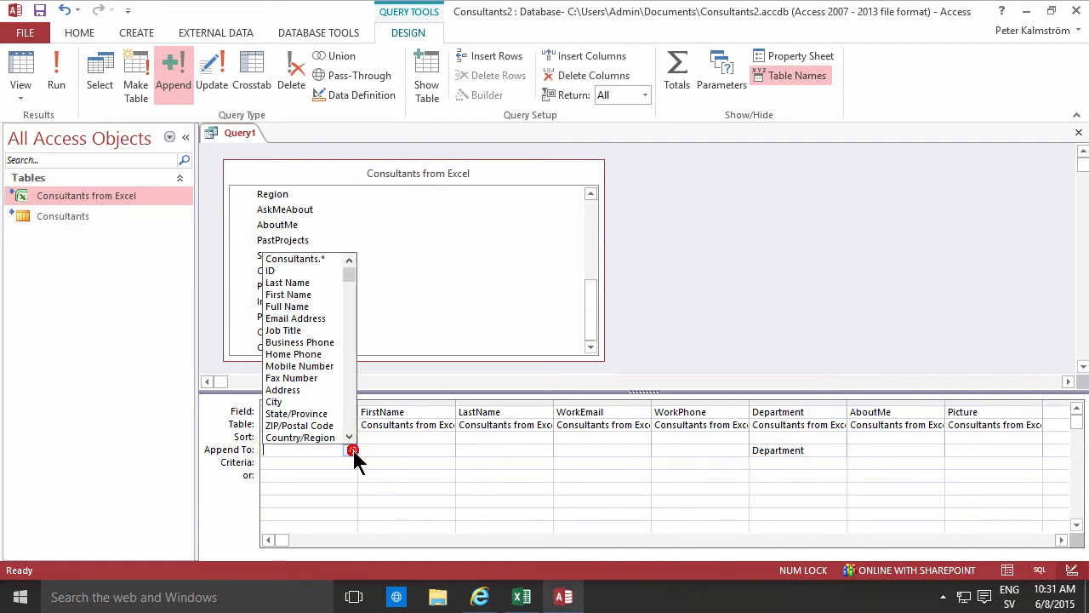
{"action": "left_click", "coordinate": [308, 306]}
{"action": "left_click", "coordinate": [396, 450]}
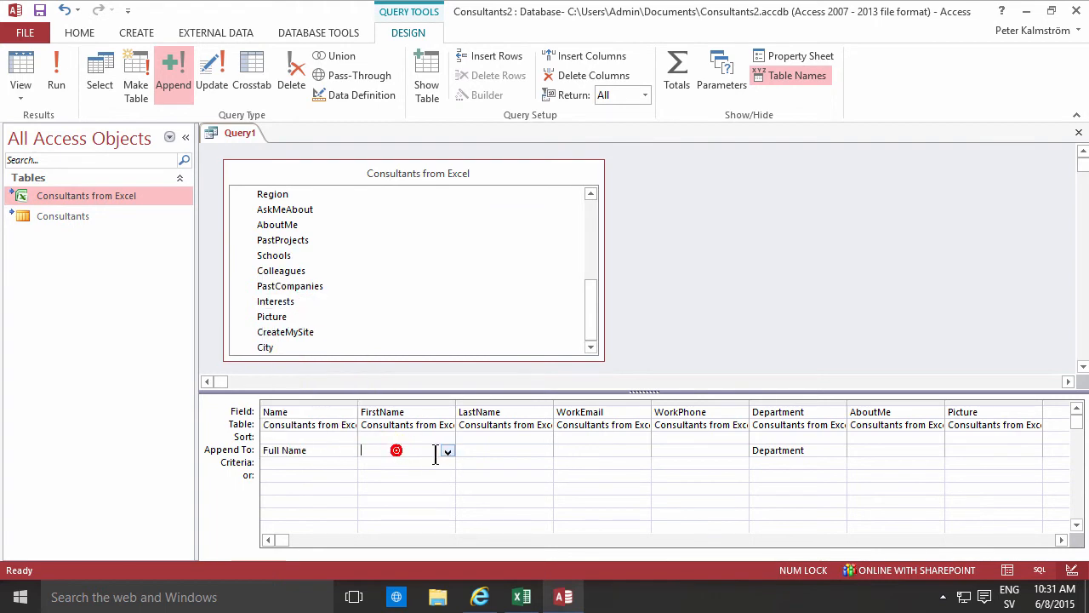
{"action": "left_click", "coordinate": [448, 451]}
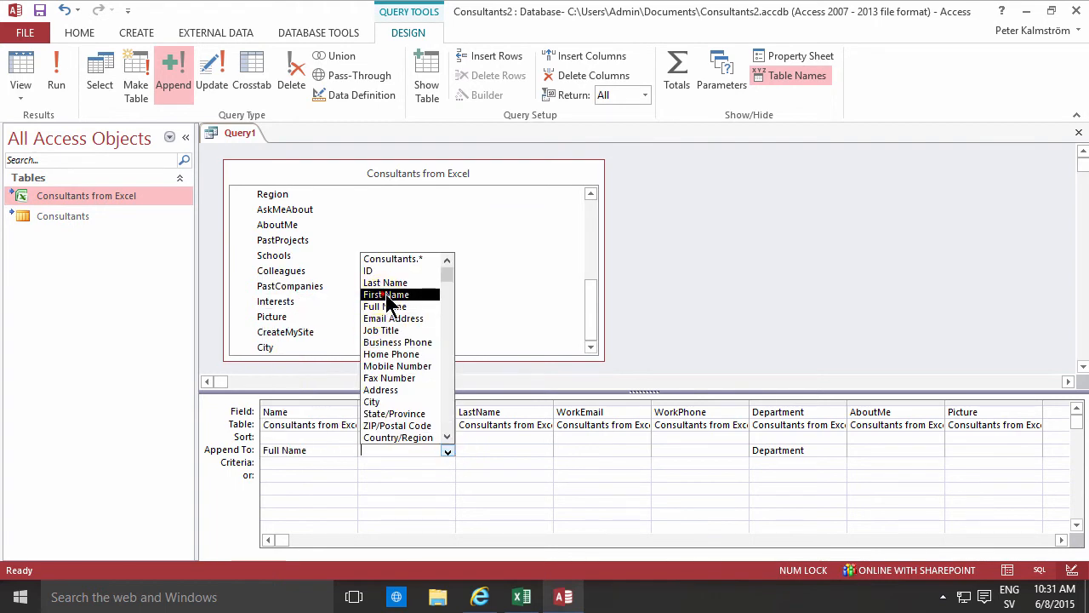
{"action": "left_click", "coordinate": [423, 299]}
{"action": "left_click", "coordinate": [493, 449]}
{"action": "left_click", "coordinate": [546, 450]}
{"action": "left_click", "coordinate": [511, 284]}
Append the WorkEmail field to Email Address and the WorkPhone field to Business Phone.
{"action": "left_click", "coordinate": [579, 448]}
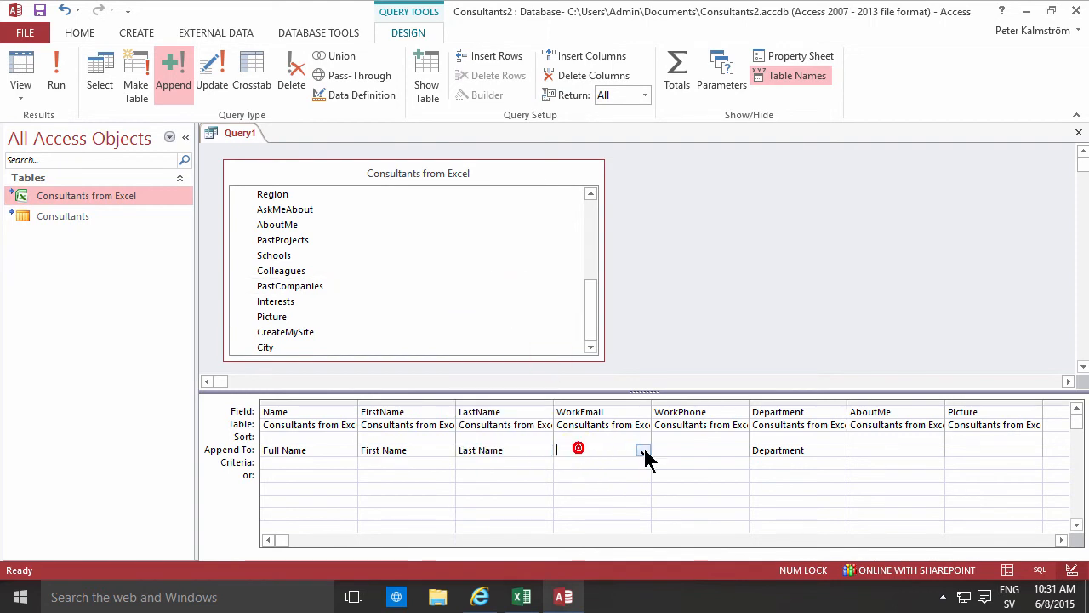
{"action": "left_click", "coordinate": [644, 451]}
{"action": "left_click", "coordinate": [596, 320]}
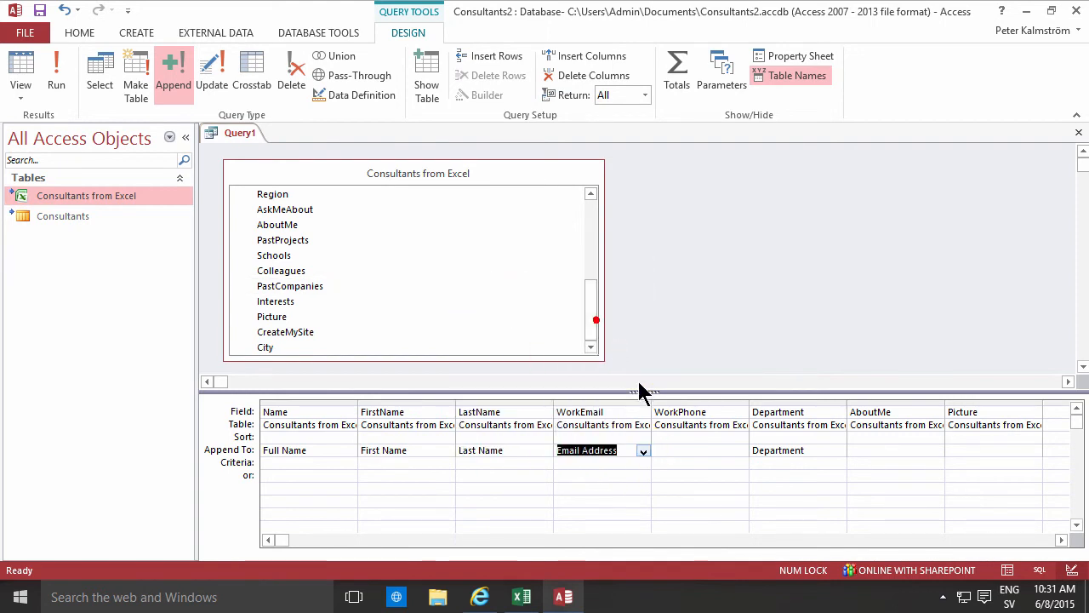
{"action": "left_click", "coordinate": [674, 448]}
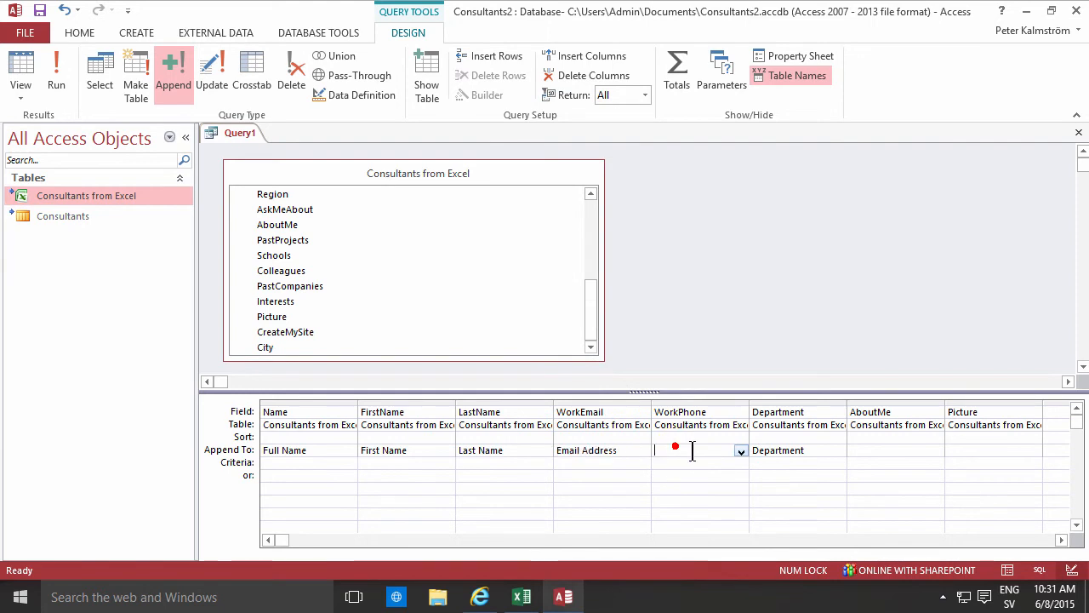
{"action": "left_click", "coordinate": [741, 451]}
{"action": "left_click", "coordinate": [705, 340]}
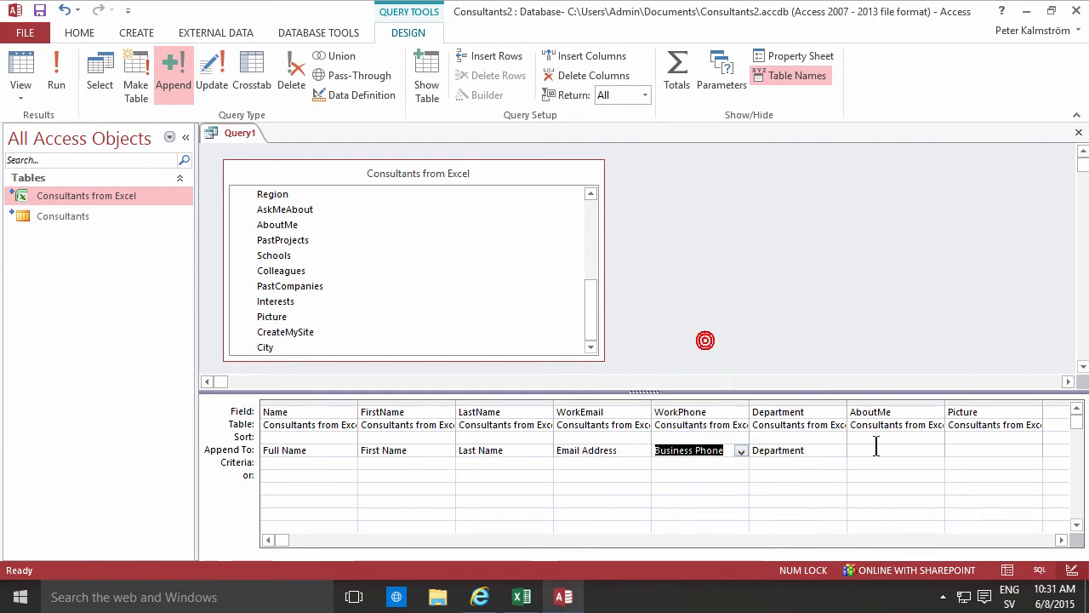
Append the AboutMe field to Notes and the Picture field to Contact Photo.
{"action": "left_click", "coordinate": [879, 450]}
{"action": "left_click", "coordinate": [937, 452]}
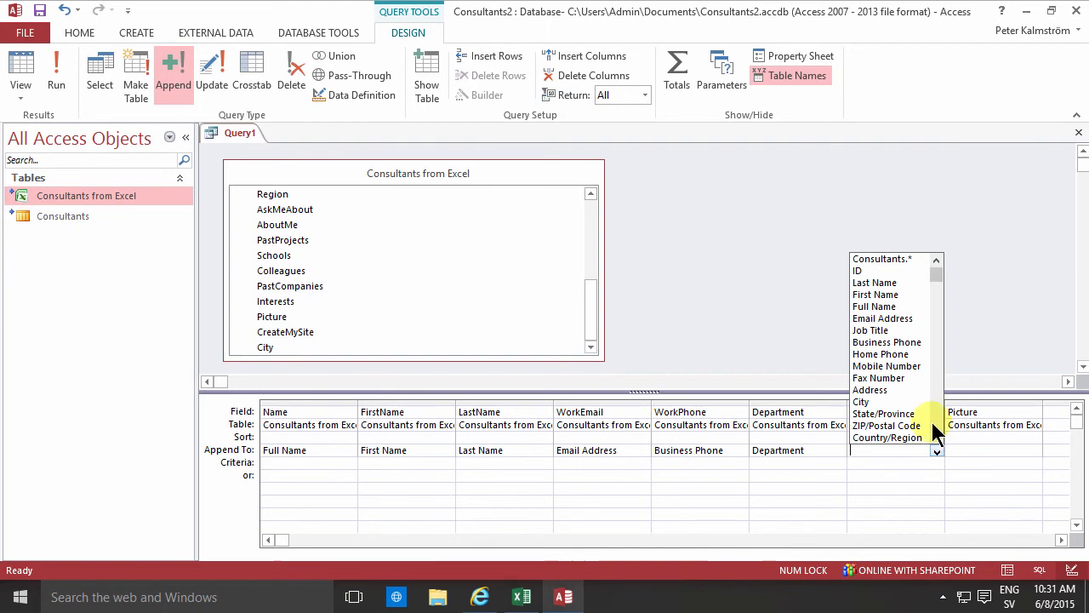
{"action": "left_click", "coordinate": [938, 437]}
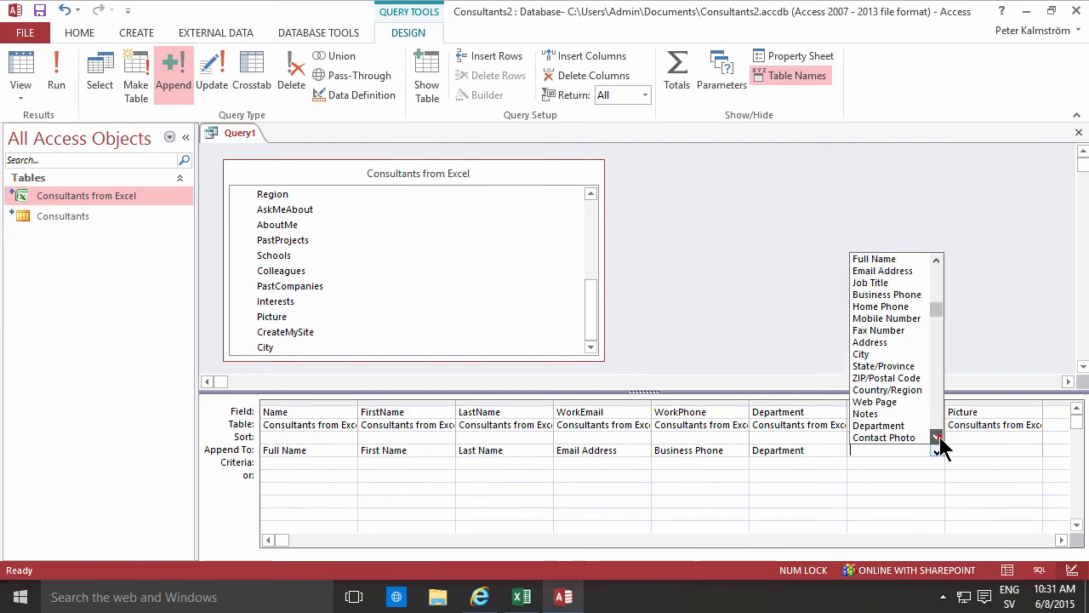
{"action": "left_click", "coordinate": [887, 404]}
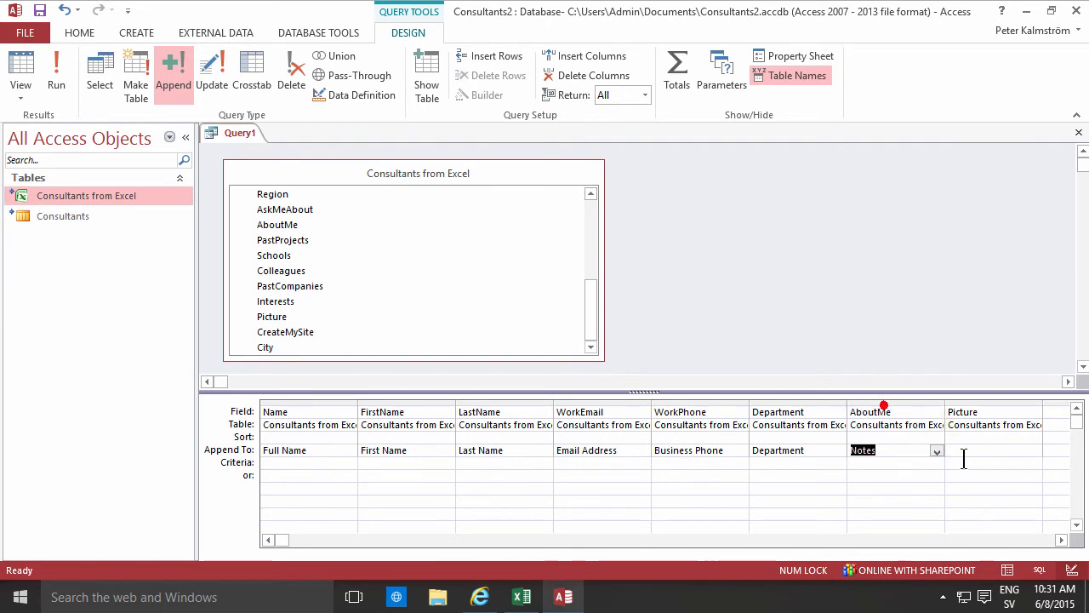
{"action": "left_click", "coordinate": [962, 450]}
{"action": "left_click", "coordinate": [1035, 451]}
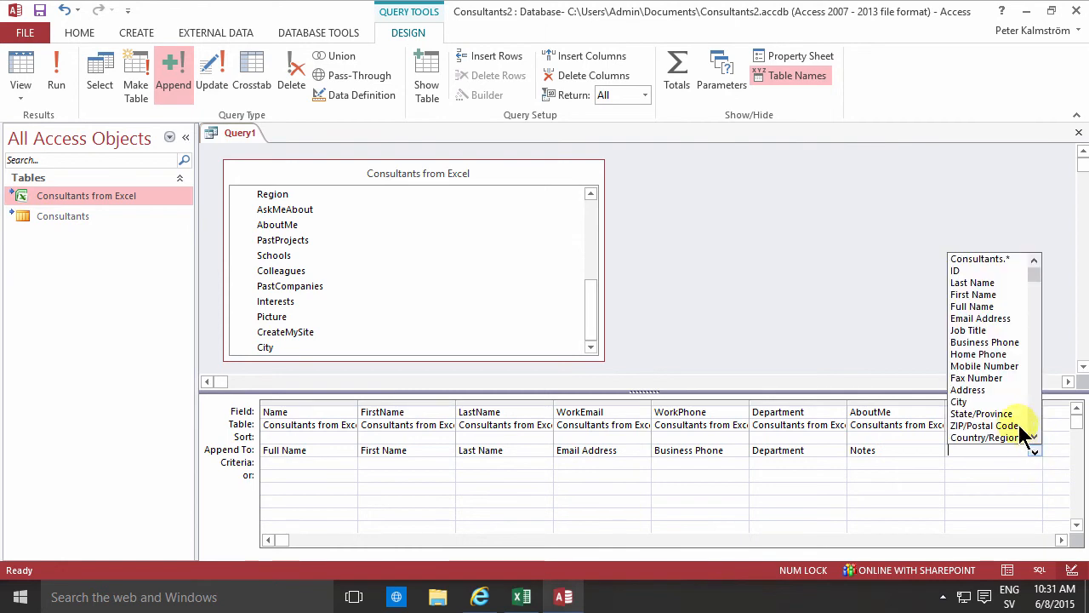
{"action": "left_click_drag", "start_coordinate": [1035, 281], "coordinate": [1035, 385]}
{"action": "left_click", "coordinate": [981, 330]}
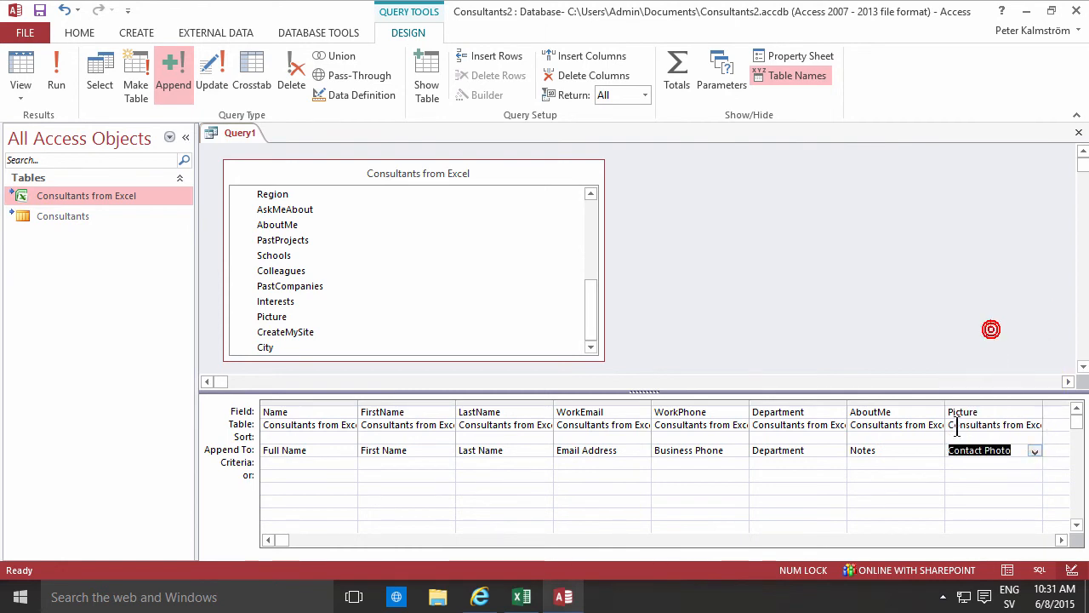
Run the append query and accept that its changes to the linked table cannot be undone.
{"action": "left_click", "coordinate": [55, 73]}
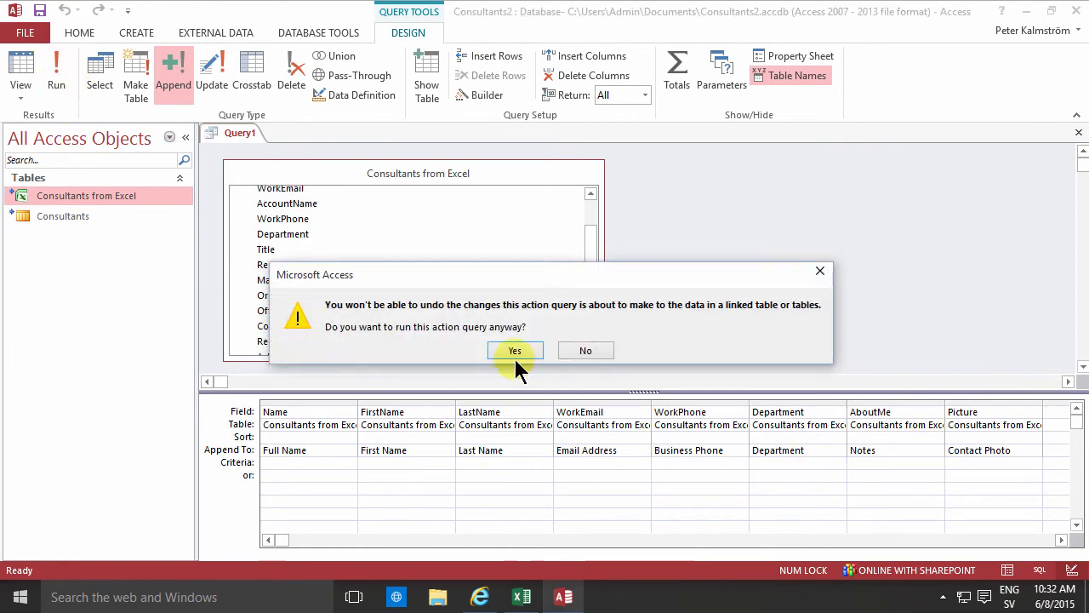
{"action": "left_click", "coordinate": [509, 350]}
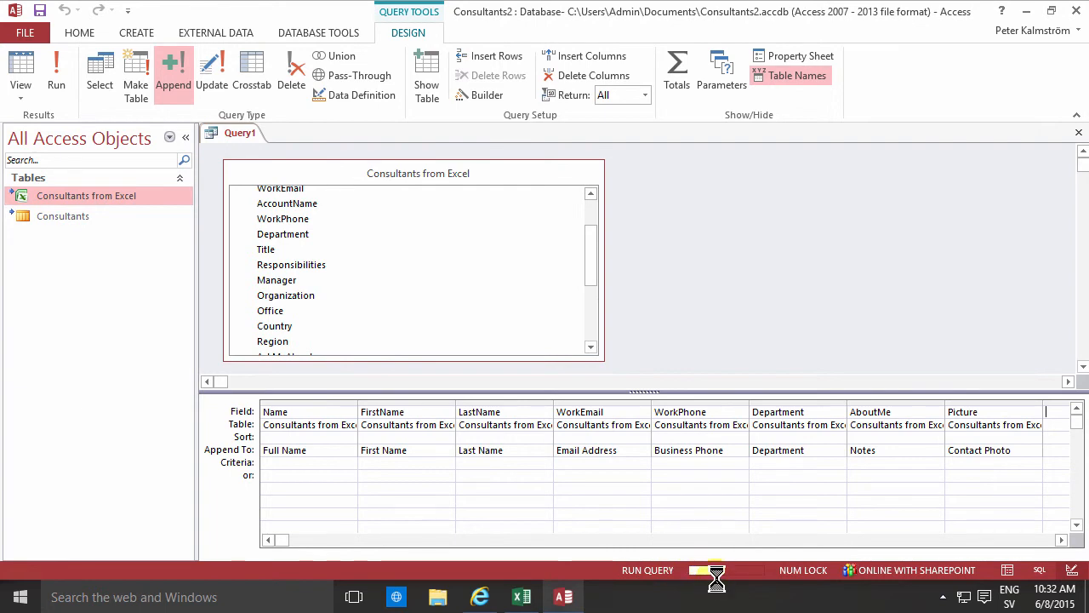
Switch to Internet Explorer, reload the Consultants list to review its contacts, and return to Access.
{"action": "left_click", "coordinate": [480, 601]}
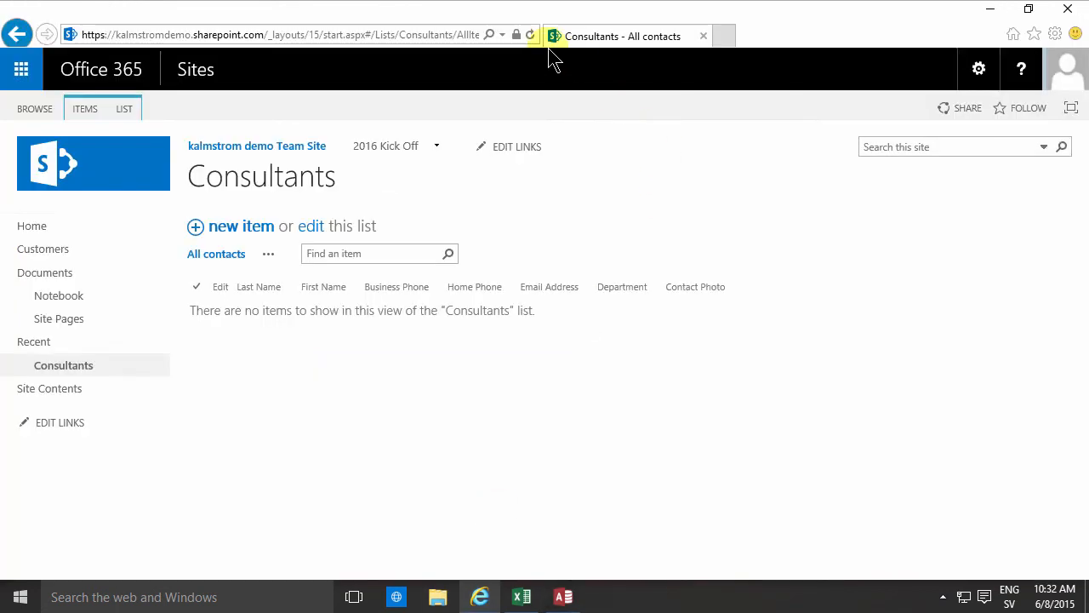
{"action": "left_click", "coordinate": [529, 35]}
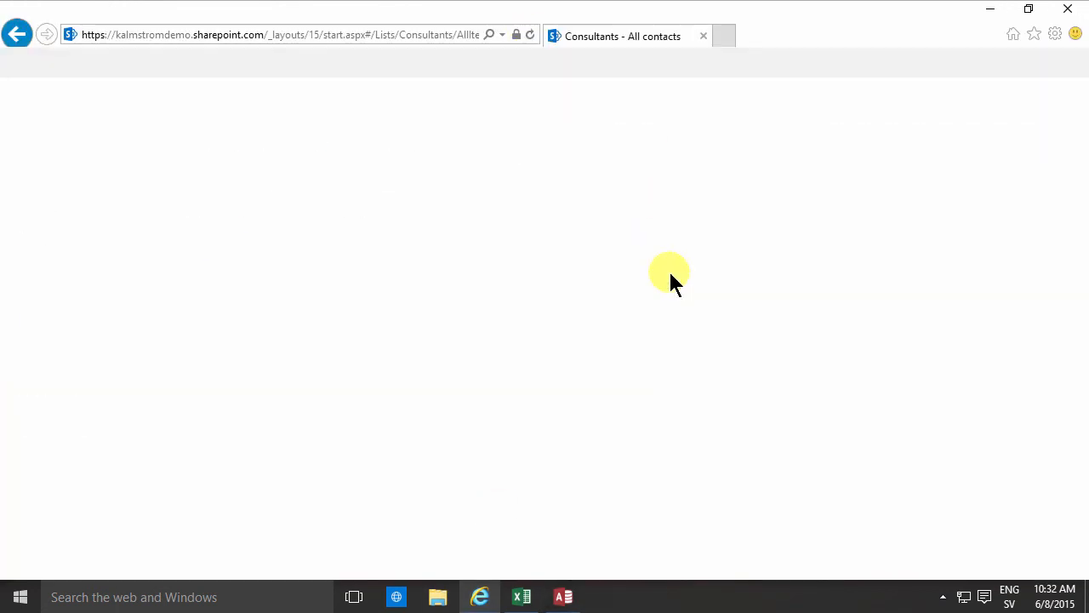
{"action": "left_click", "coordinate": [531, 365]}
{"action": "scroll", "coordinate": [668, 433], "scroll_direction": "down", "scroll_amount": 3}
{"action": "scroll", "coordinate": [666, 426], "scroll_direction": "down", "scroll_amount": 6}
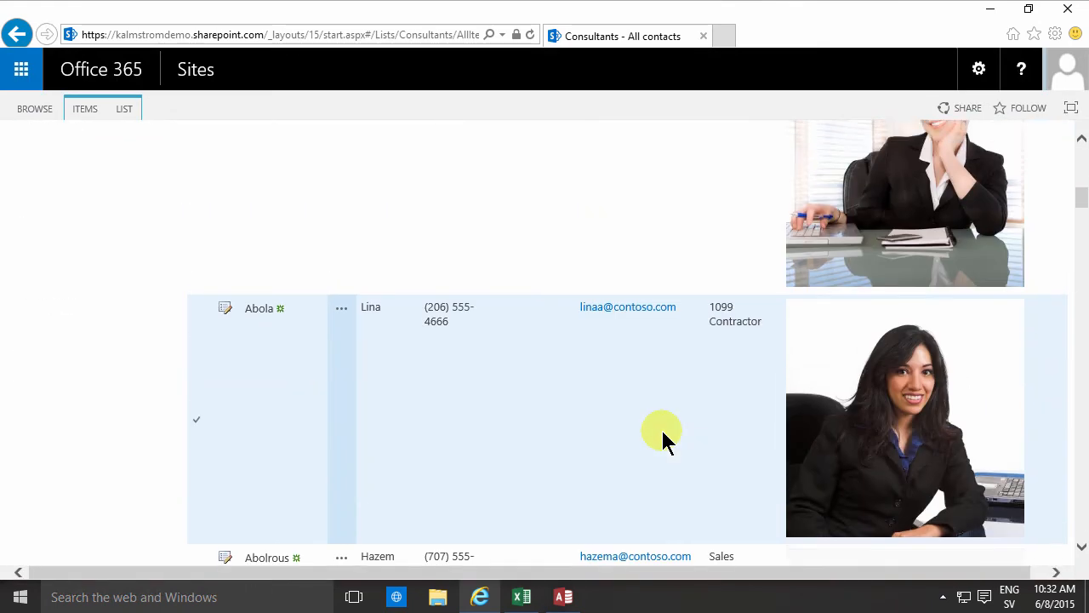
{"action": "scroll", "coordinate": [663, 433], "scroll_direction": "up", "scroll_amount": 10}
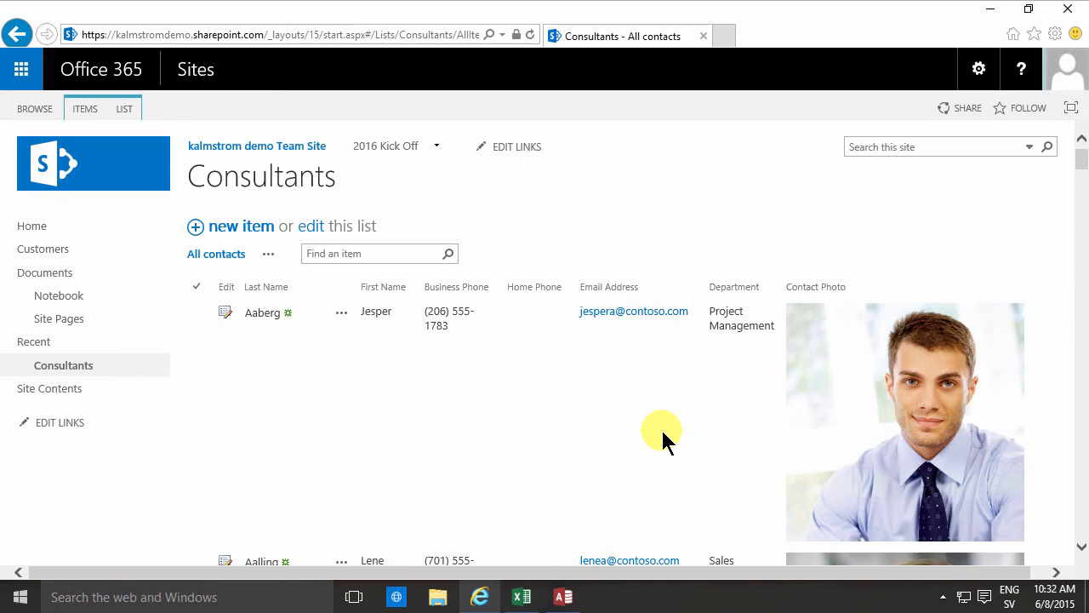
{"action": "scroll", "coordinate": [661, 434], "scroll_direction": "down", "scroll_amount": 8}
{"action": "scroll", "coordinate": [660, 436], "scroll_direction": "up", "scroll_amount": 2}
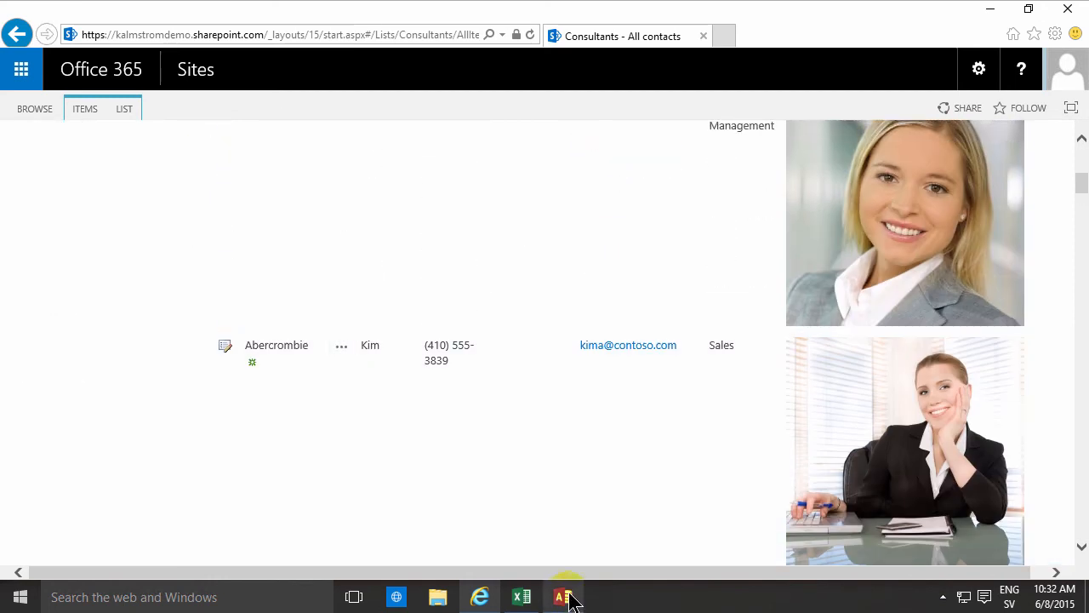
{"action": "left_click", "coordinate": [564, 597]}
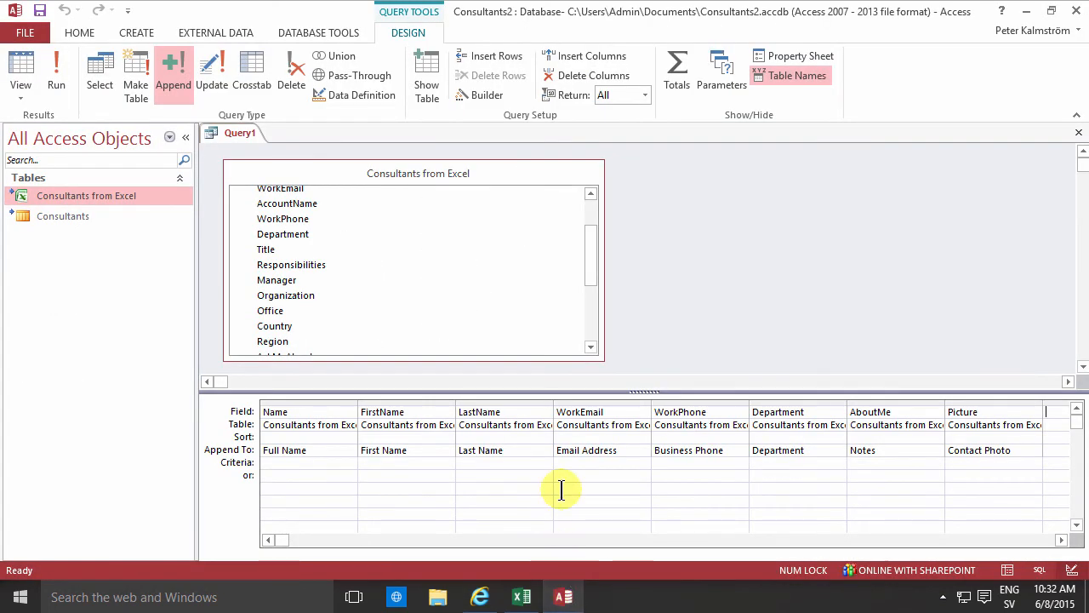